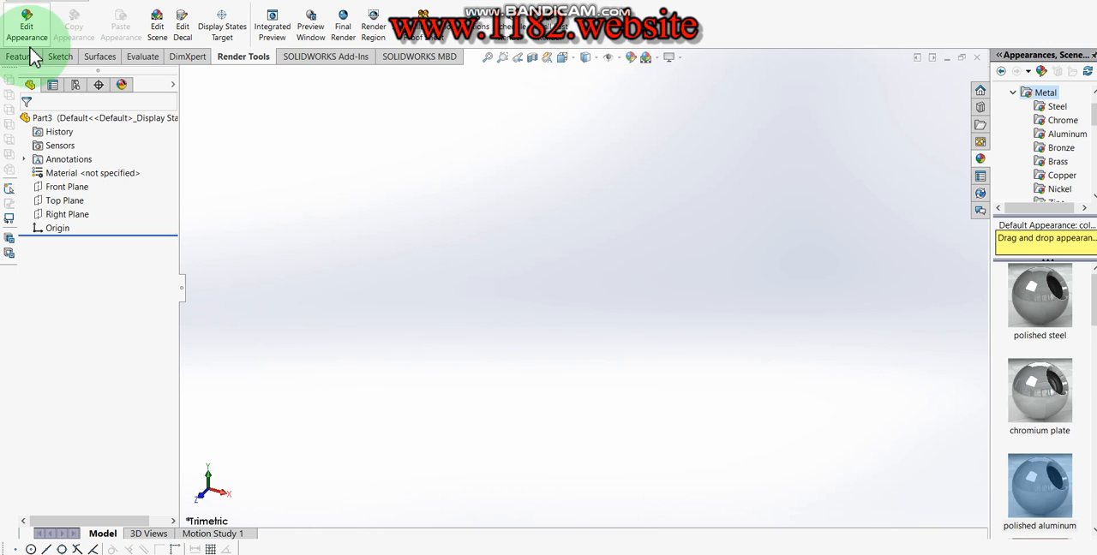
- Start a sketch on the Front Plane and draw a horizontal centerline about 125 mm long from the origin
click(26, 57)
click(64, 26)
click(414, 155)
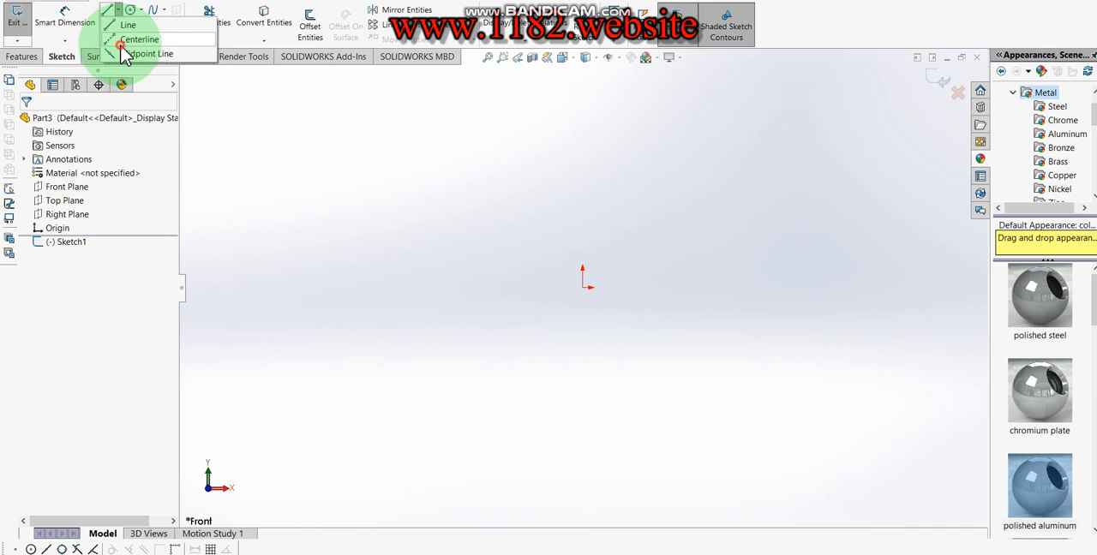
click(128, 41)
drag(583, 288, 943, 287)
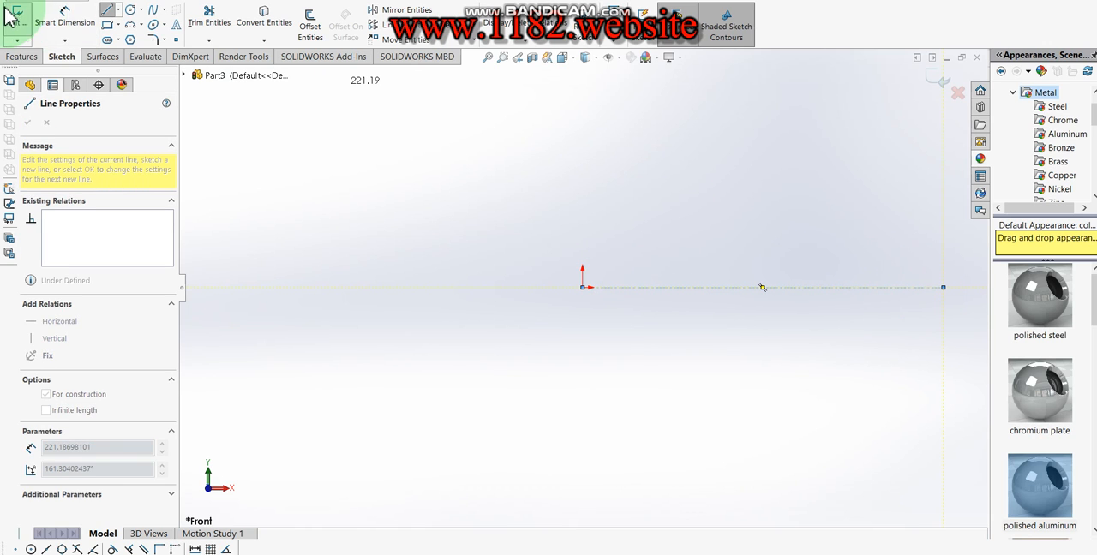
- Dimension the centerline's length to 608 mm
click(60, 25)
click(701, 291)
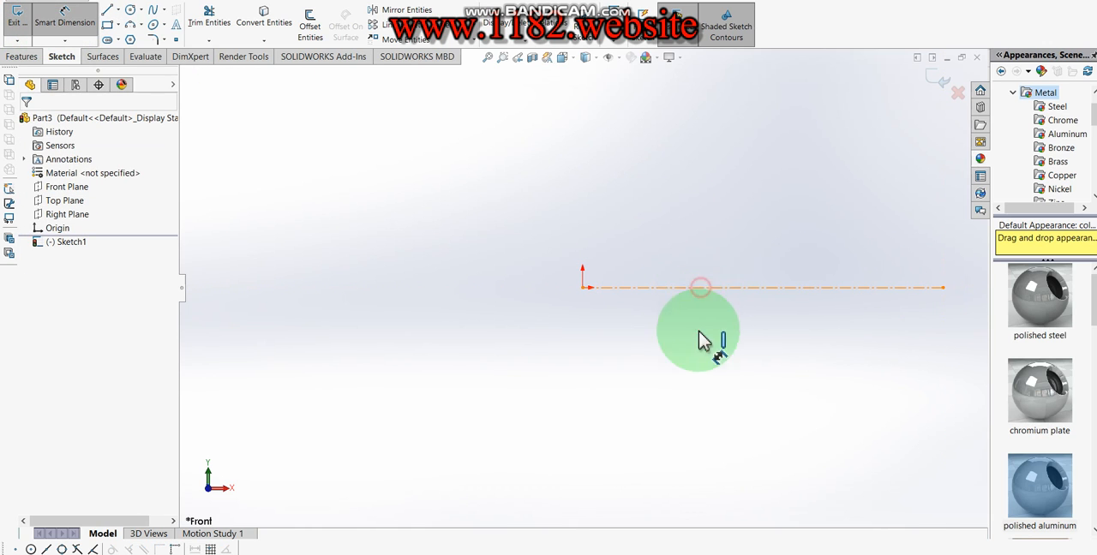
click(702, 347)
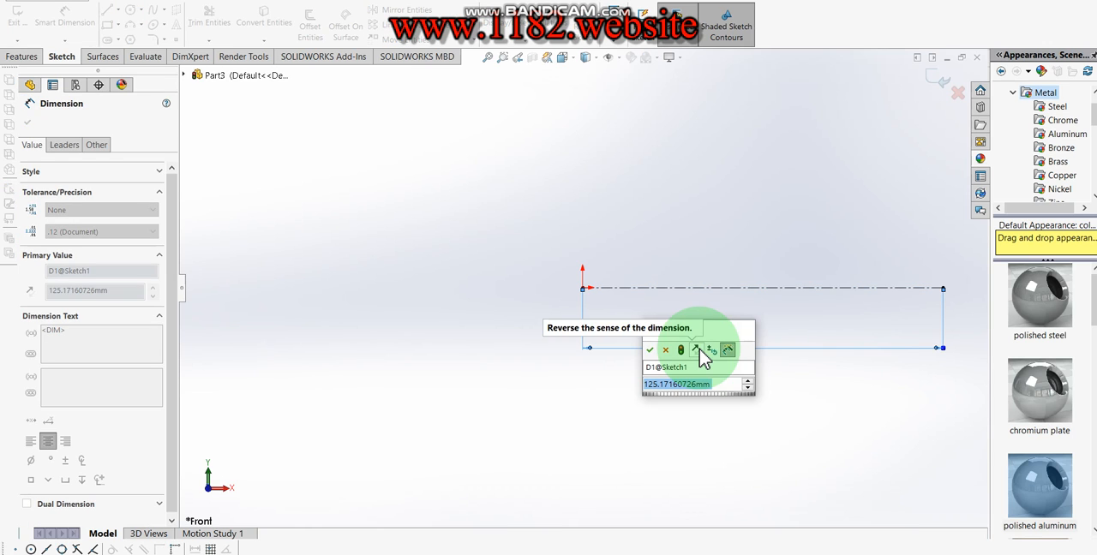
text(608)
key(Return)
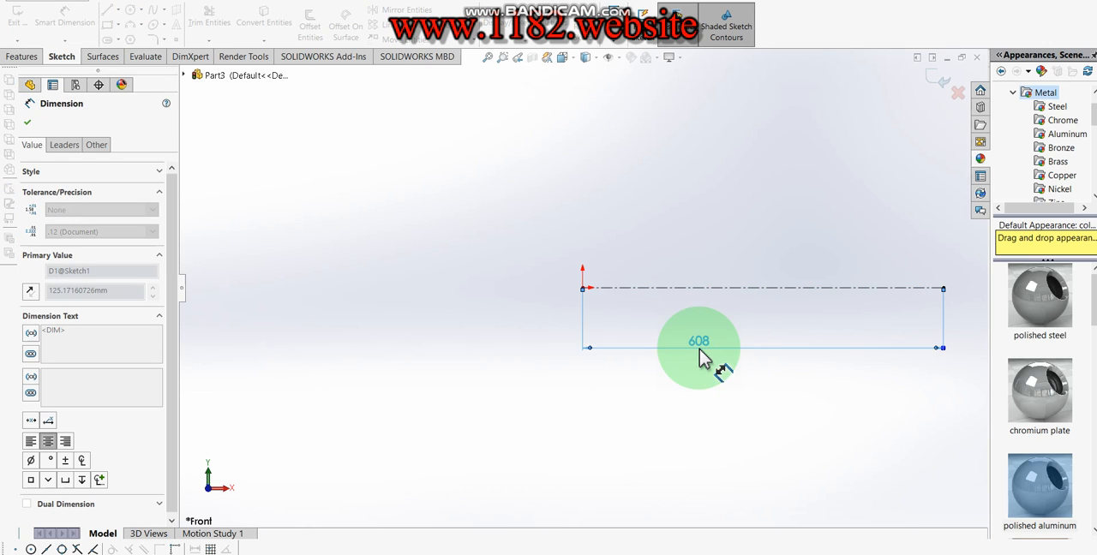
- Draw connected lines from the origin: up, about 345 mm across, sloping slightly down, about 204 mm across, and down to the centerline's far end
click(109, 11)
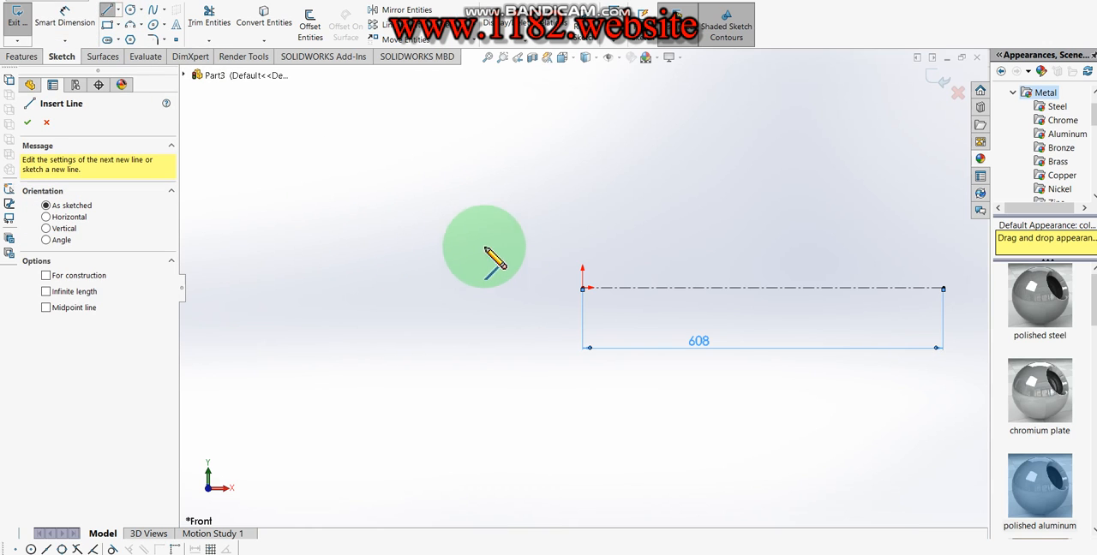
click(582, 287)
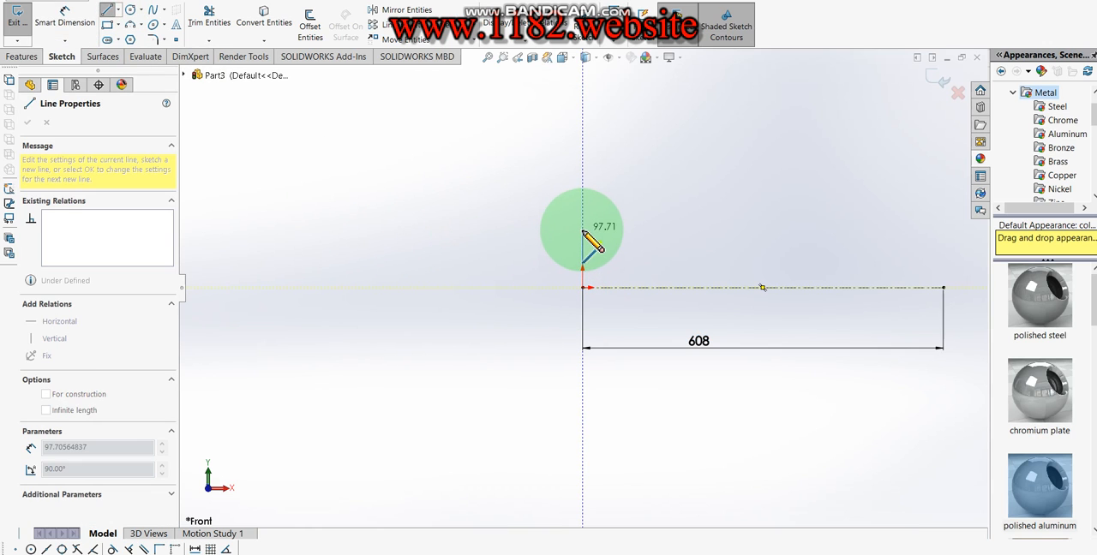
click(583, 239)
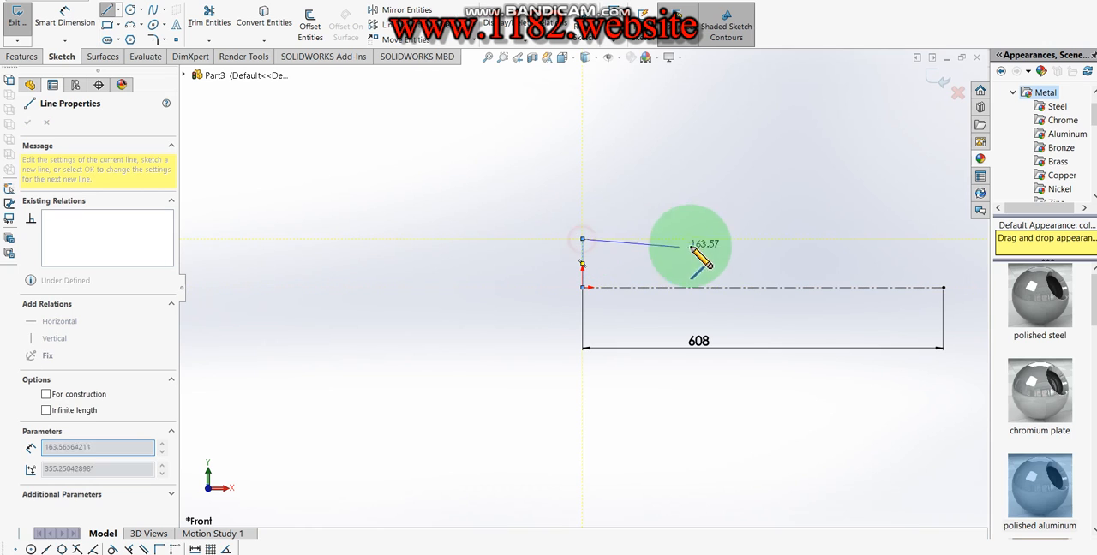
click(787, 238)
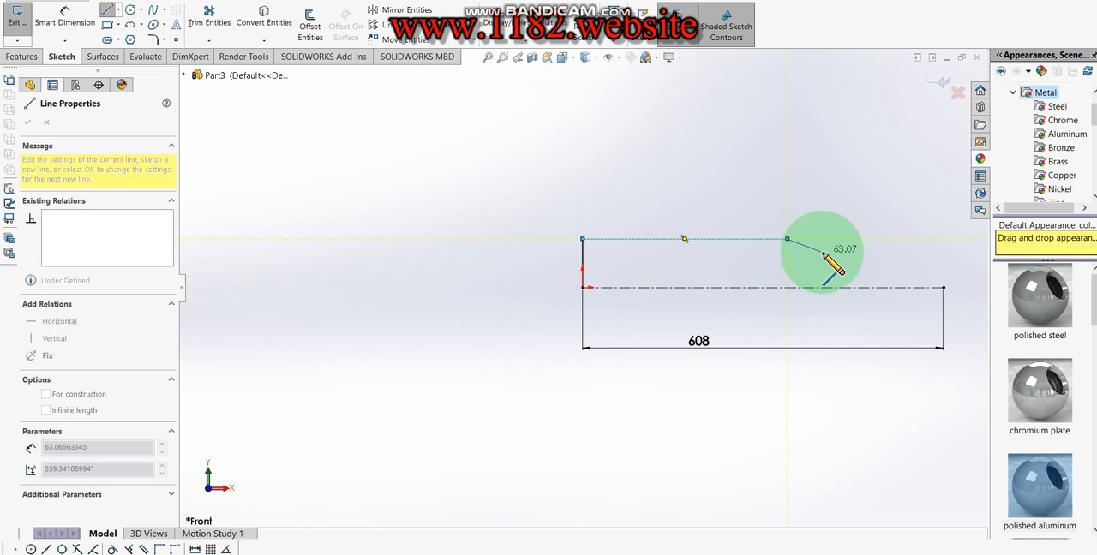
click(822, 252)
click(944, 253)
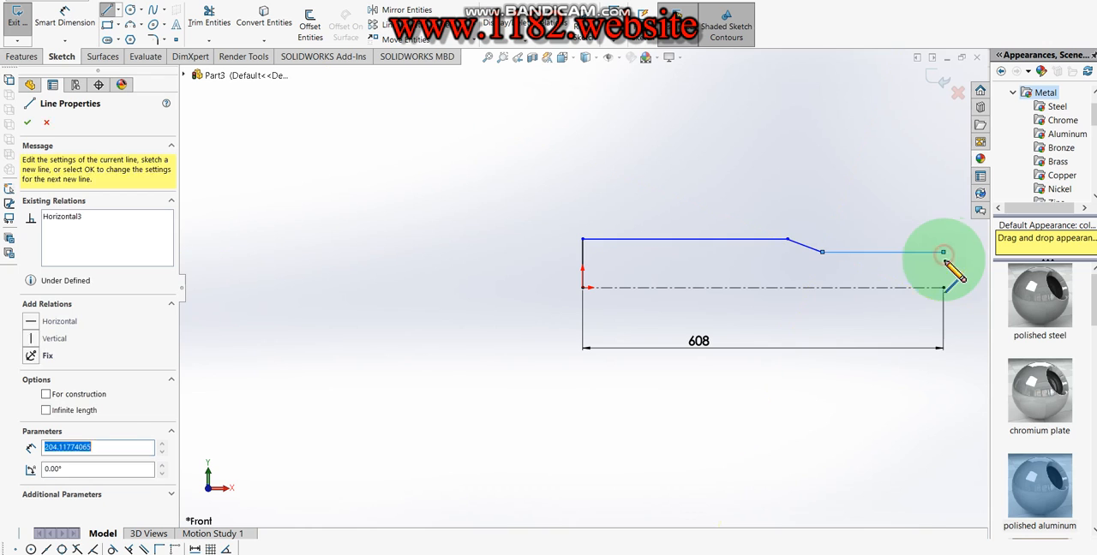
click(944, 287)
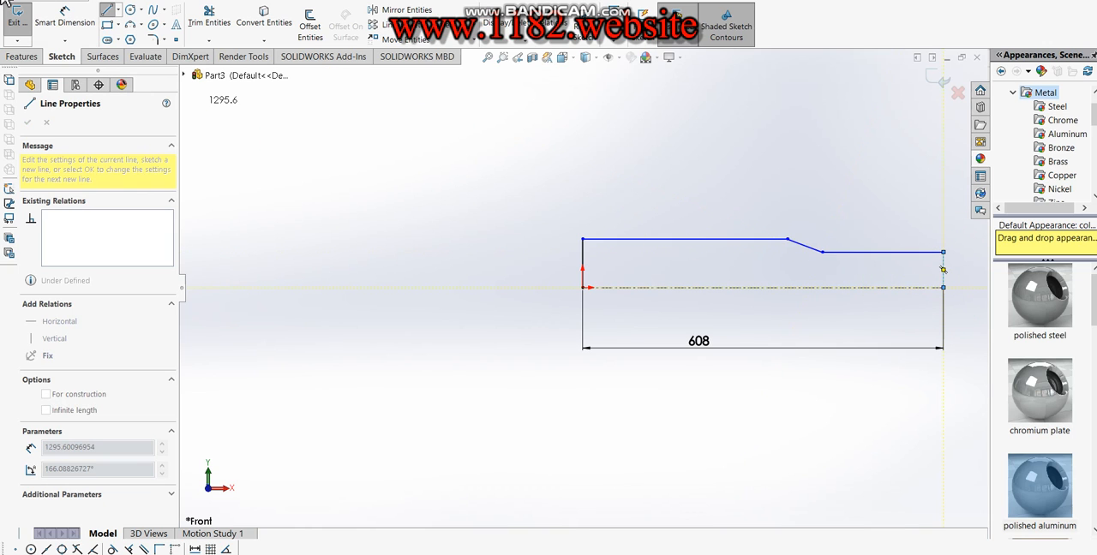
- Dimension the lower horizontal profile line across the centerline as a 40 mm diameter
click(84, 34)
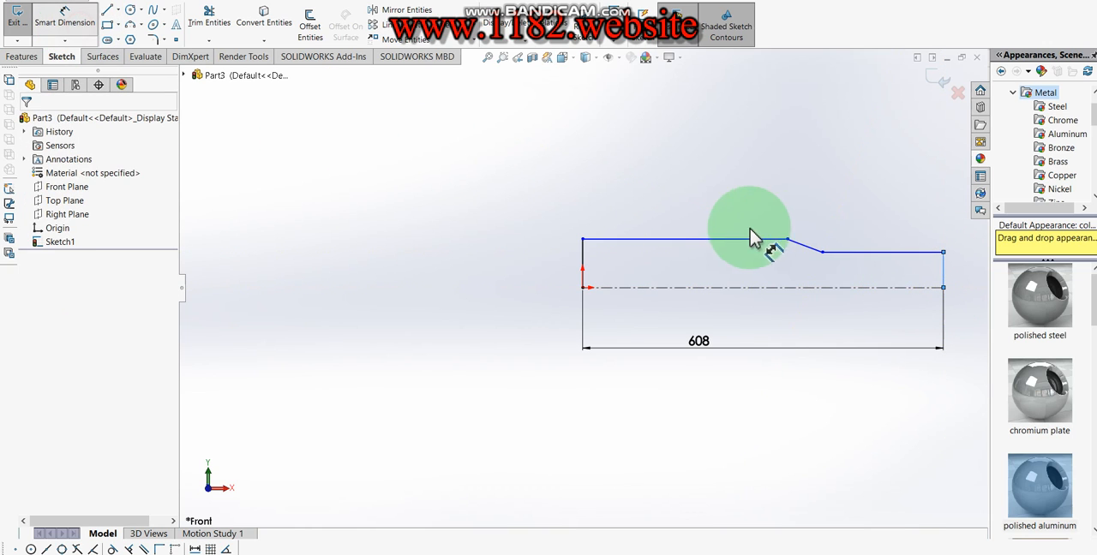
click(898, 254)
click(898, 288)
click(899, 308)
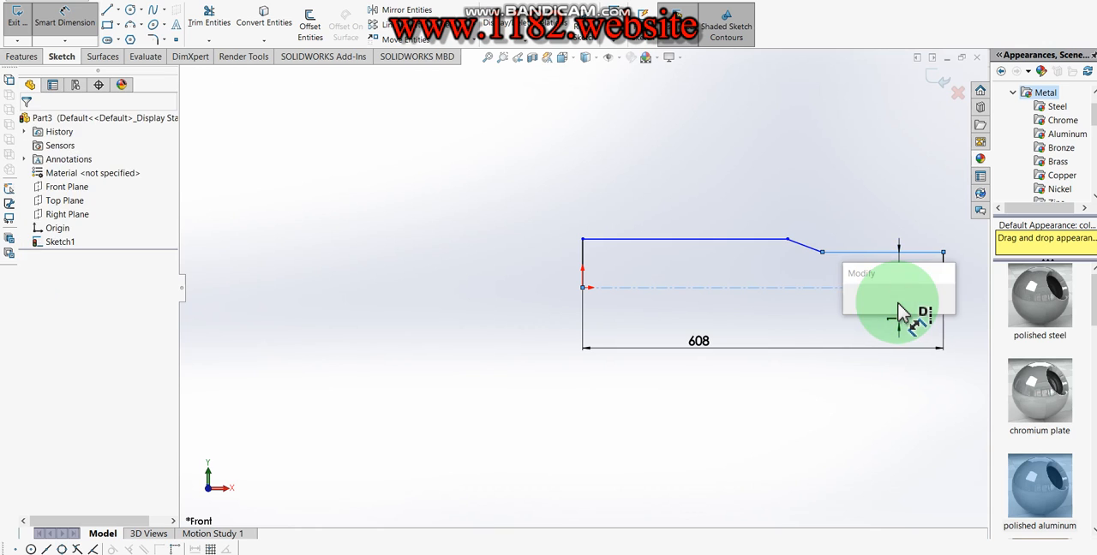
text(40)
key(Return)
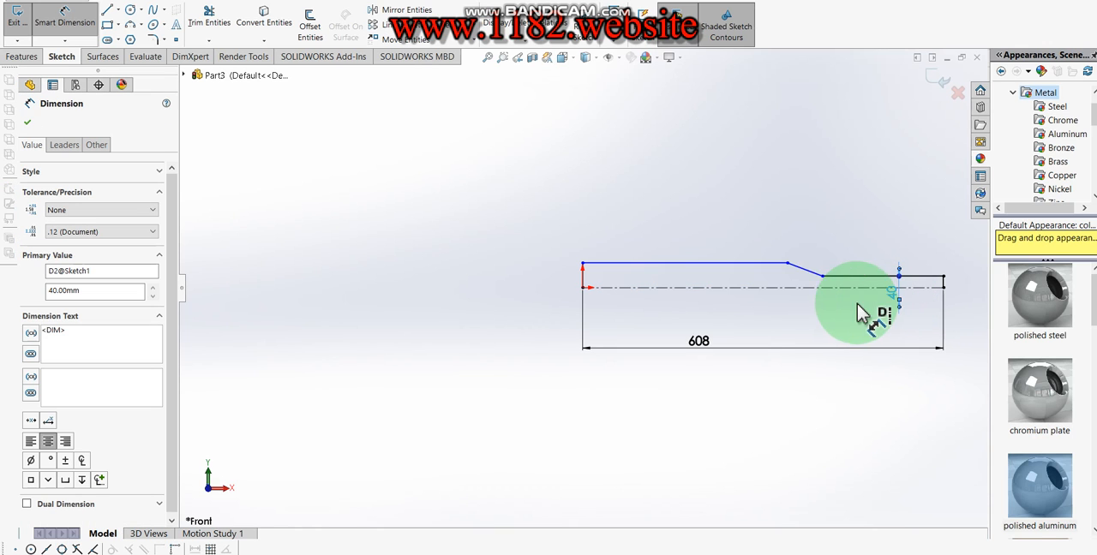
- Dimension the upper horizontal profile line across the centerline as a 50 mm diameter
click(697, 263)
click(682, 288)
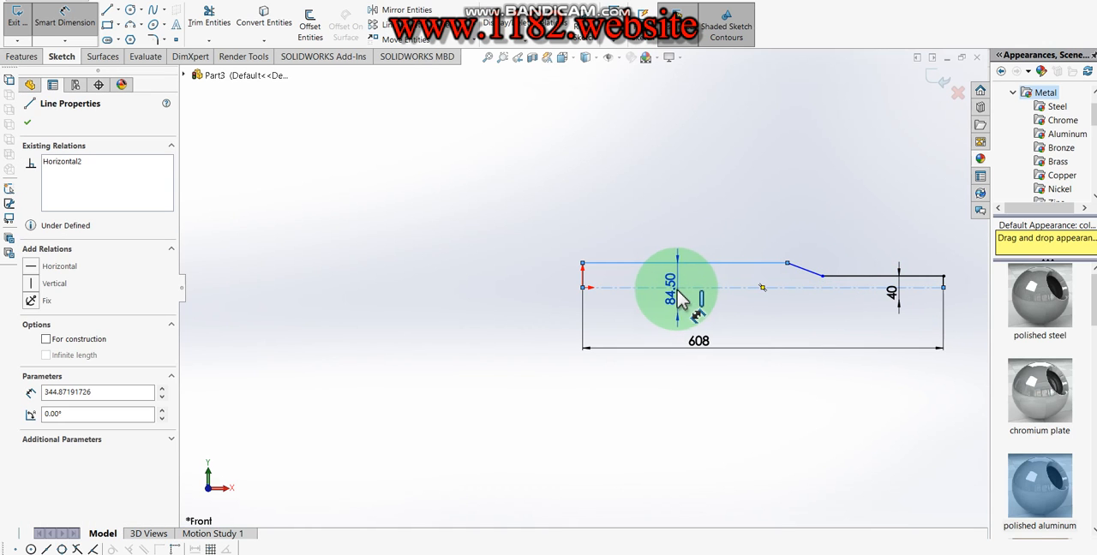
click(673, 299)
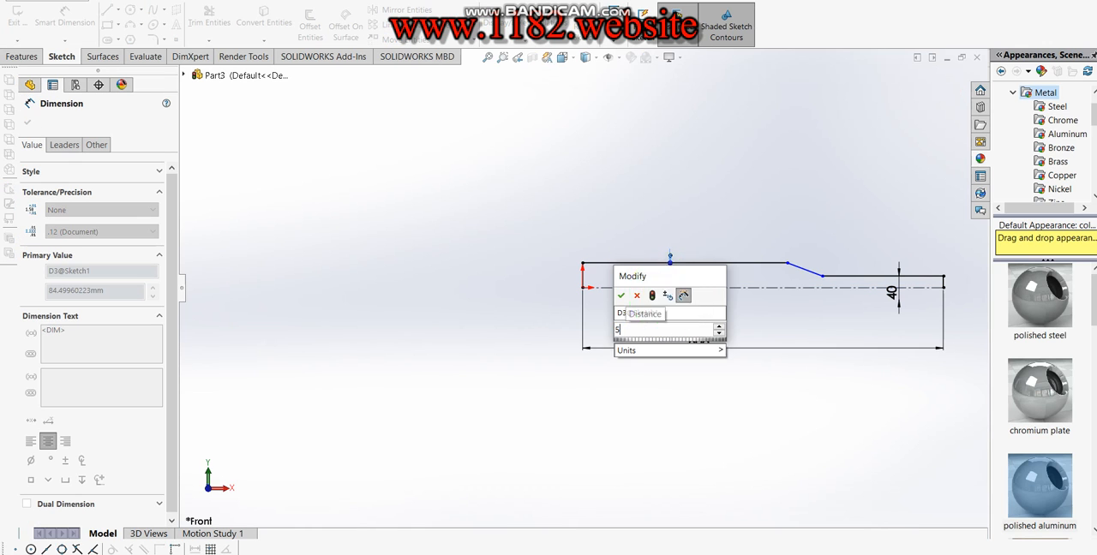
key(Return)
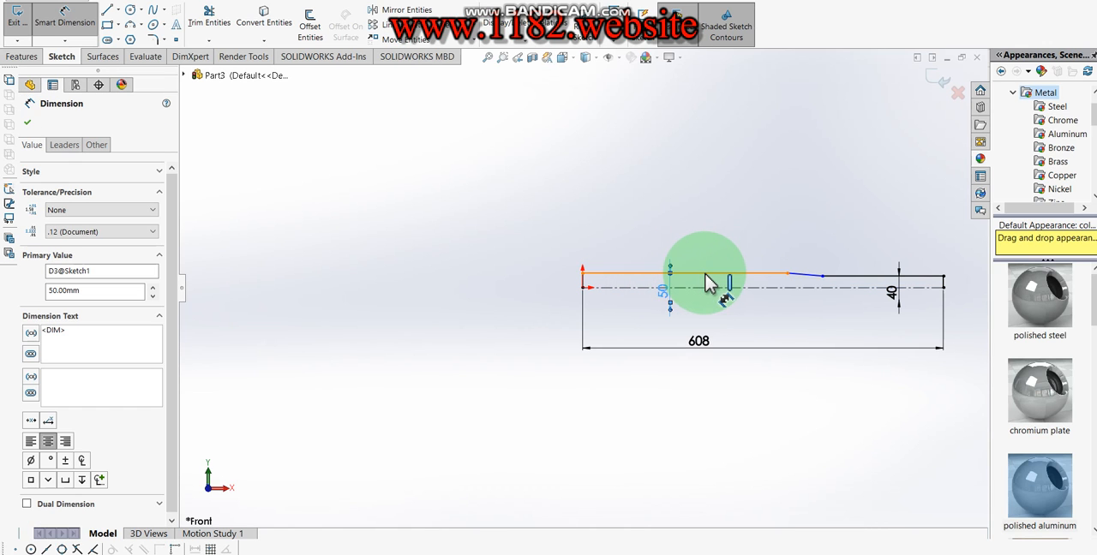
- Dimension the length of the 50 mm diameter section's horizontal line to 450 mm
click(703, 273)
key(Escape)
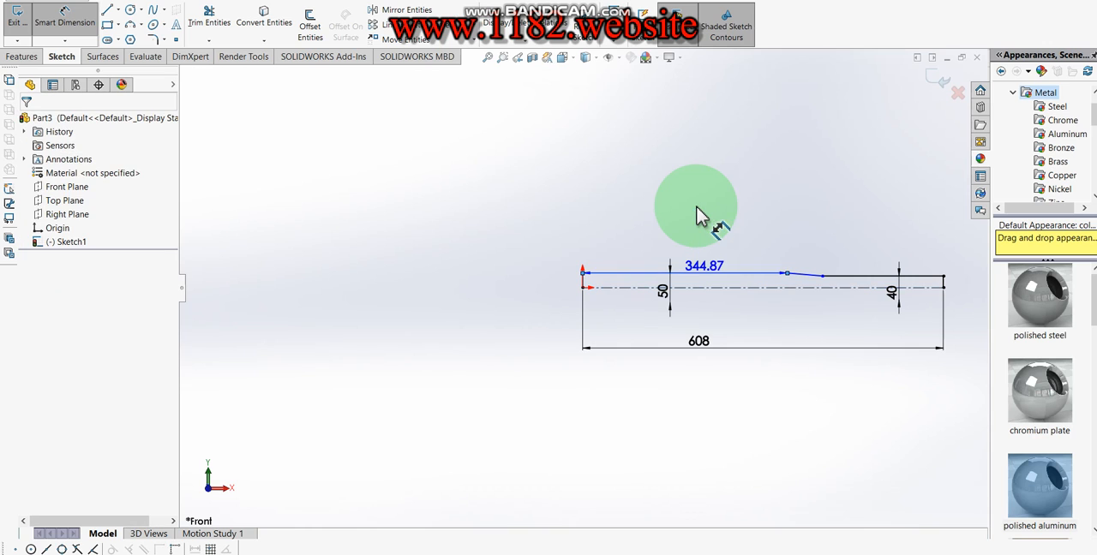
click(692, 218)
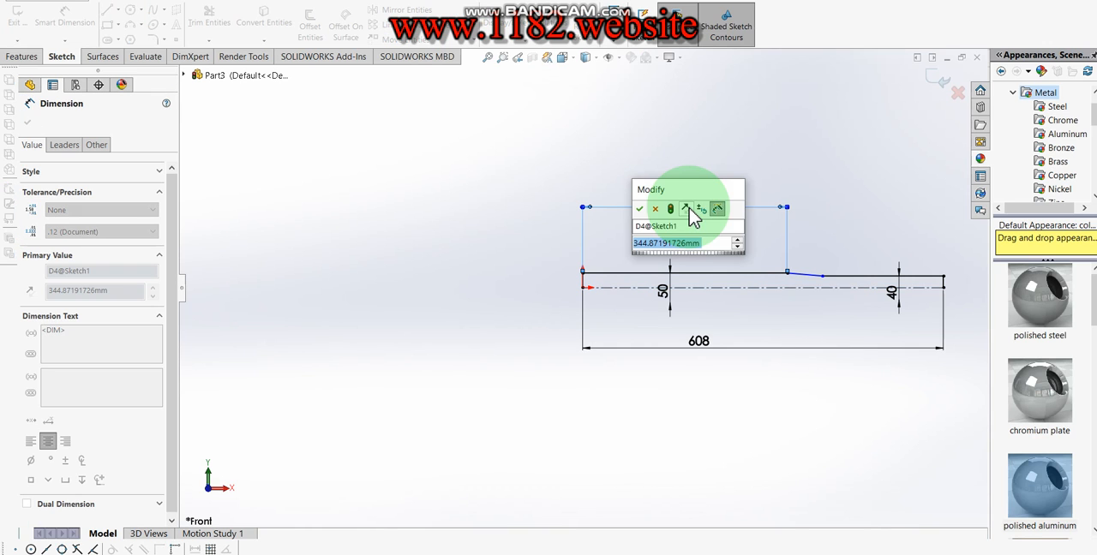
text(450)
key(Return)
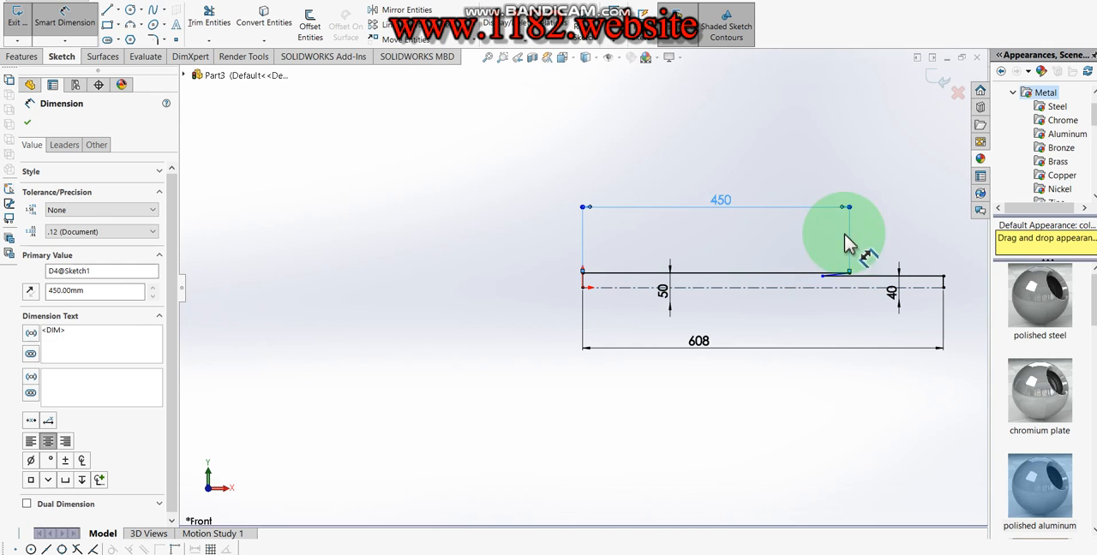
- Dimension the length of the 40 mm diameter section's horizontal line to 150 mm
scroll(880, 283, down, 2)
click(872, 279)
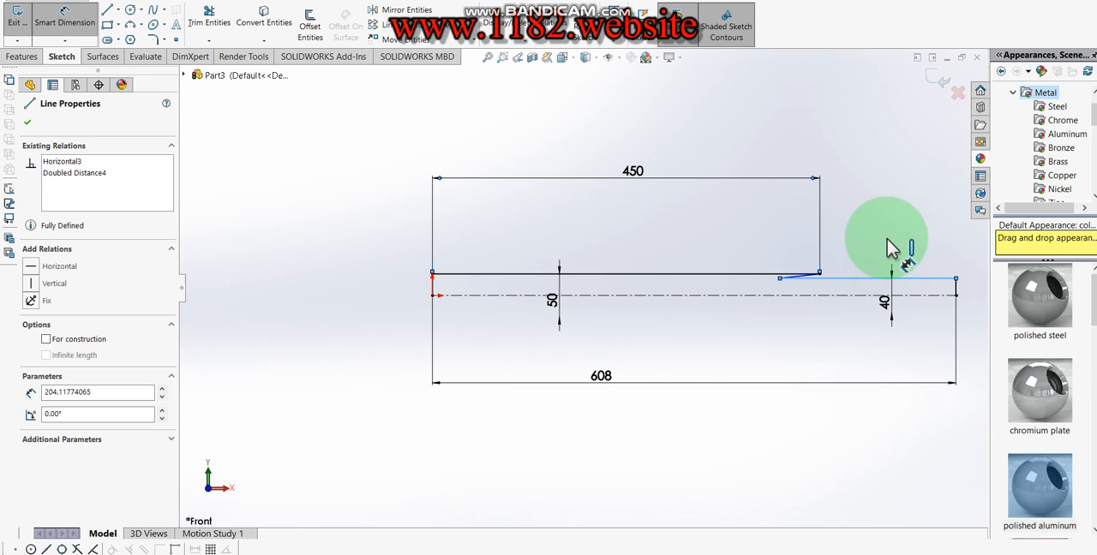
click(891, 224)
text(1)
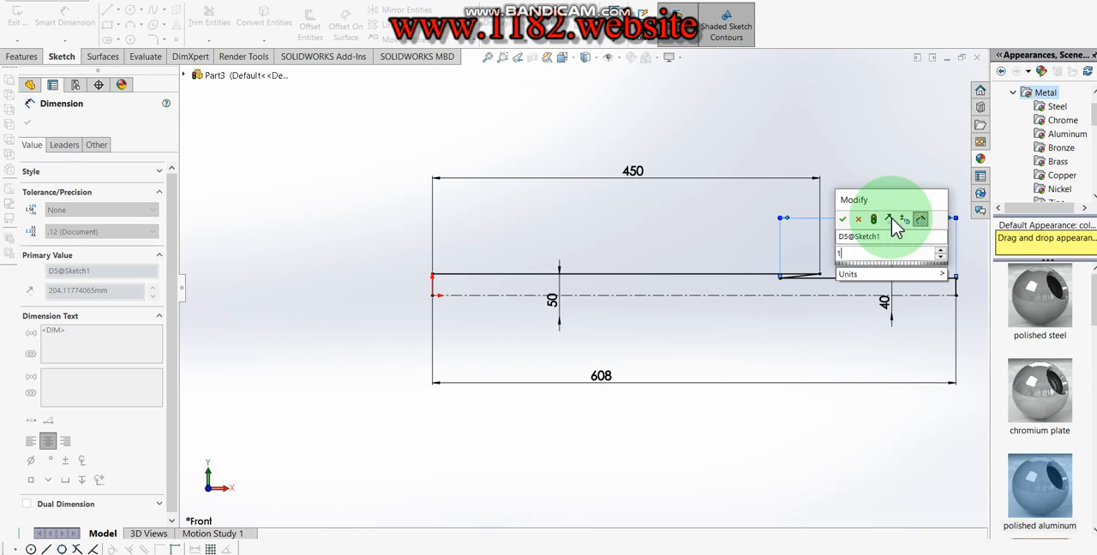
text(50)
key(Return)
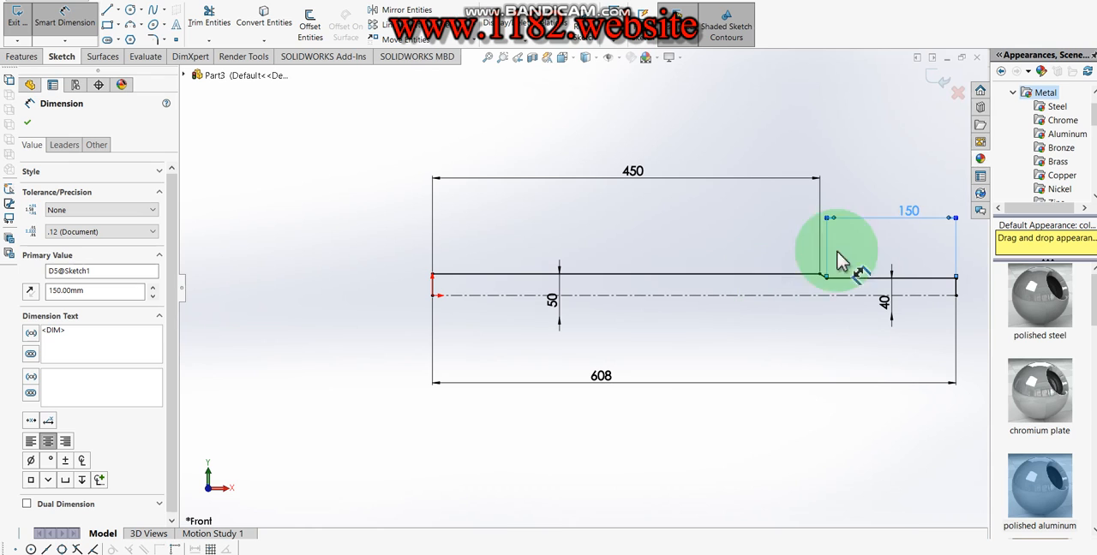
- Close the profile with a solid line along the centerline and revolve it 360 degrees around the centerline into a stepped shaft
click(108, 12)
click(433, 296)
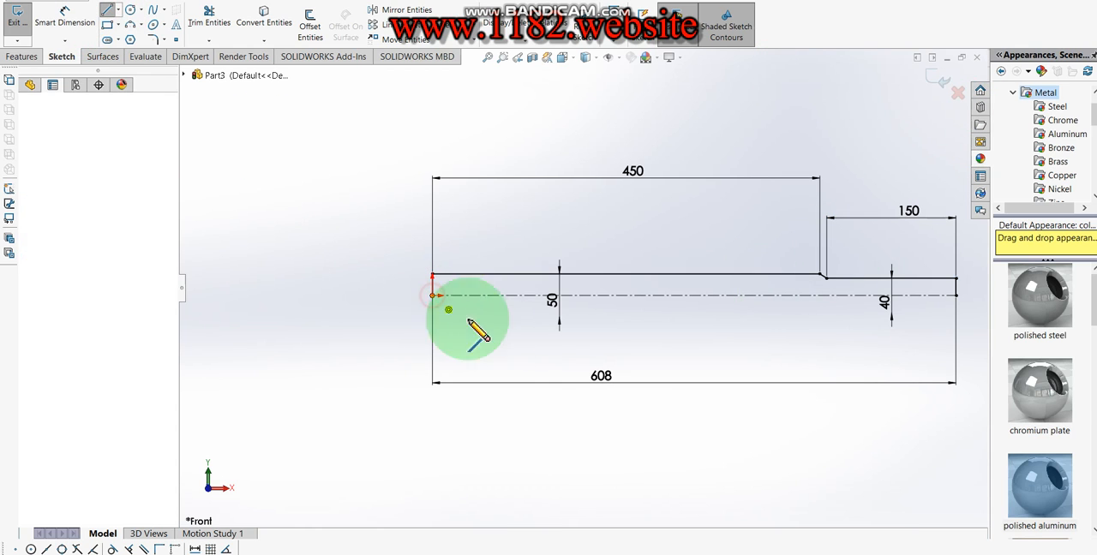
scroll(563, 351, up, 1)
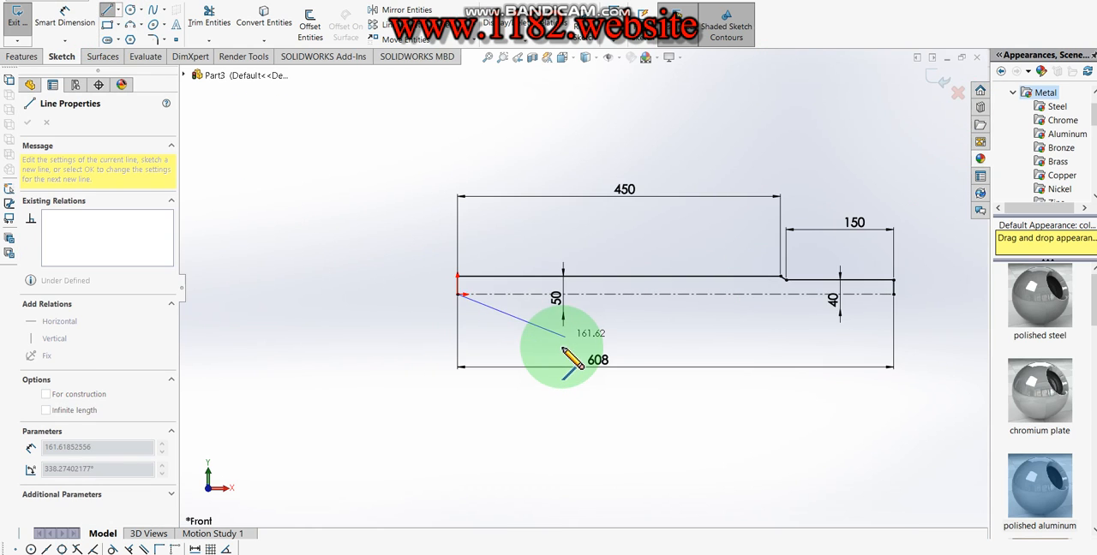
double_click(894, 294)
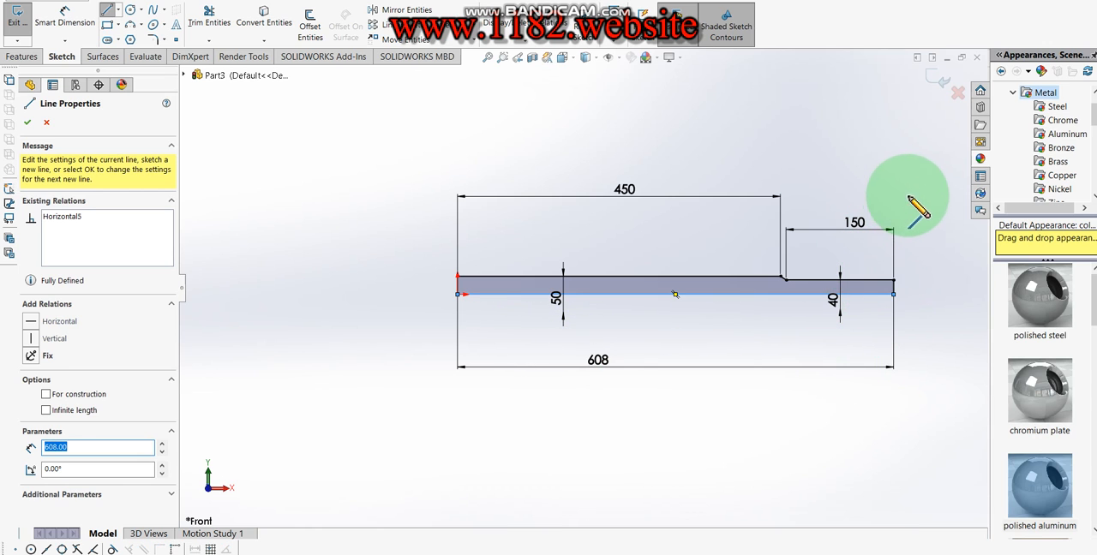
click(927, 81)
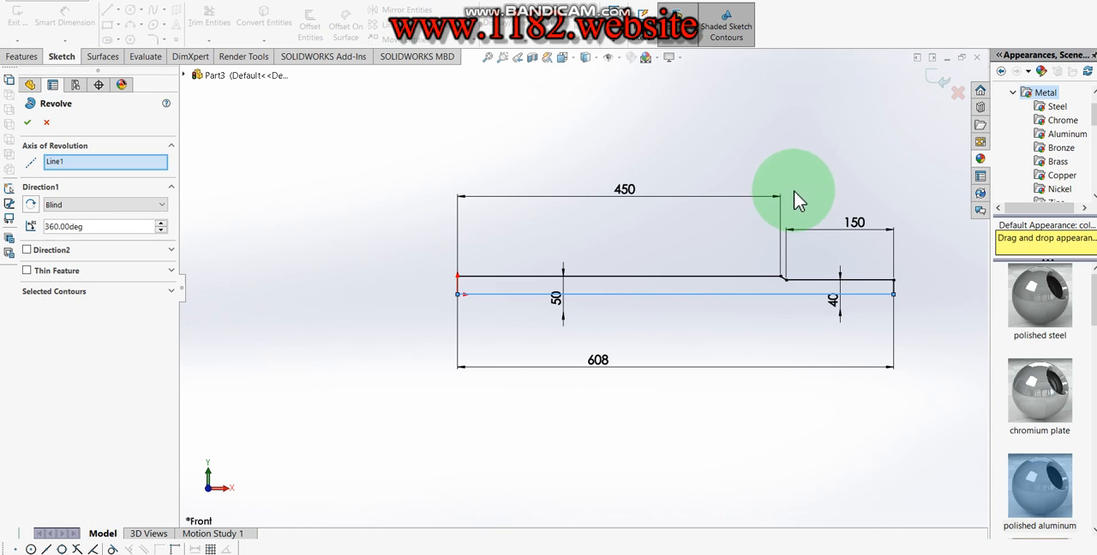
click(22, 124)
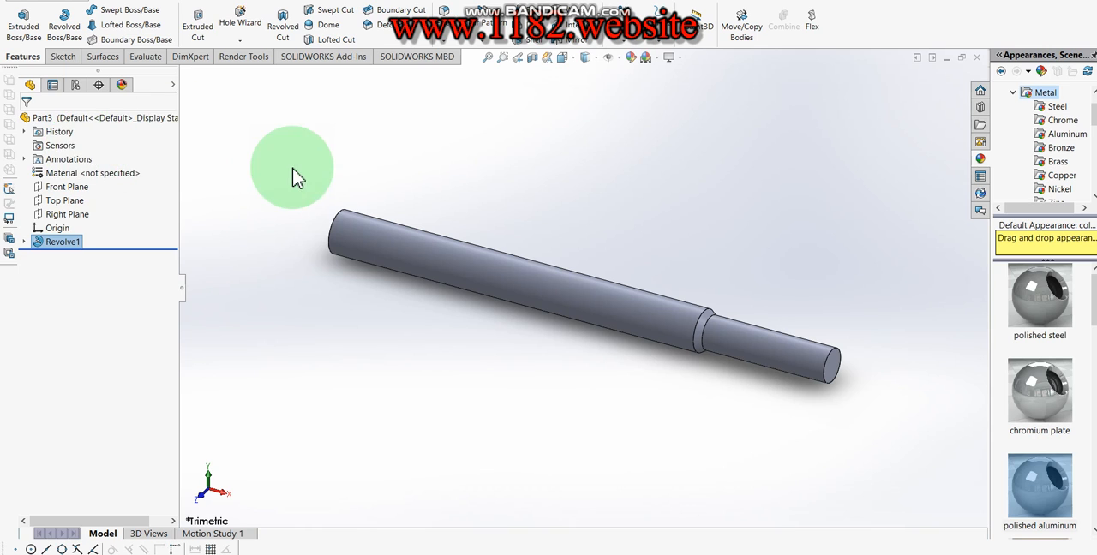
- Start a Helix/Spiral on the thick end face of the shaft and convert its circular edge into the helix's base circle
click(625, 41)
click(658, 32)
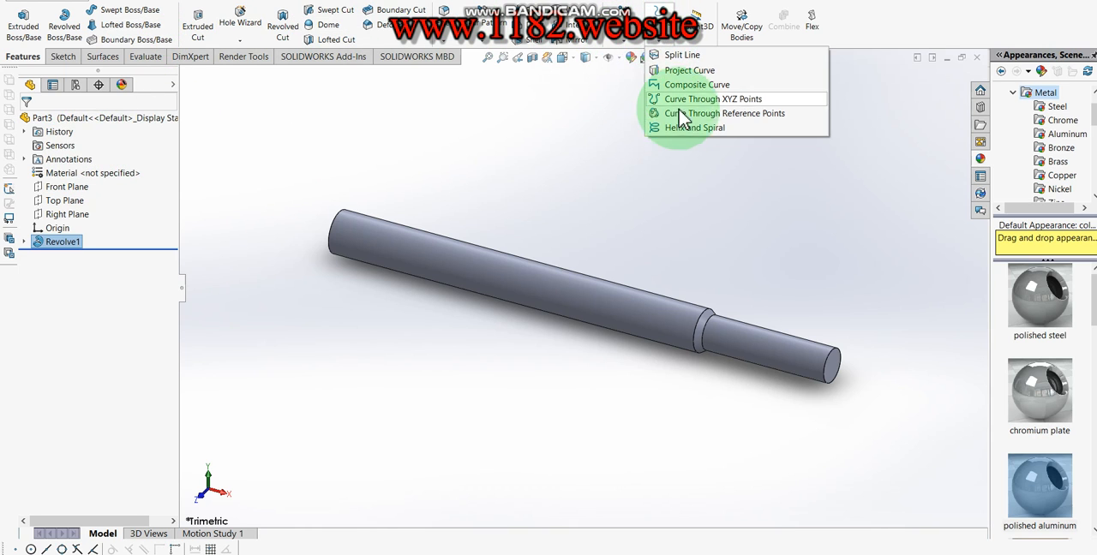
click(673, 137)
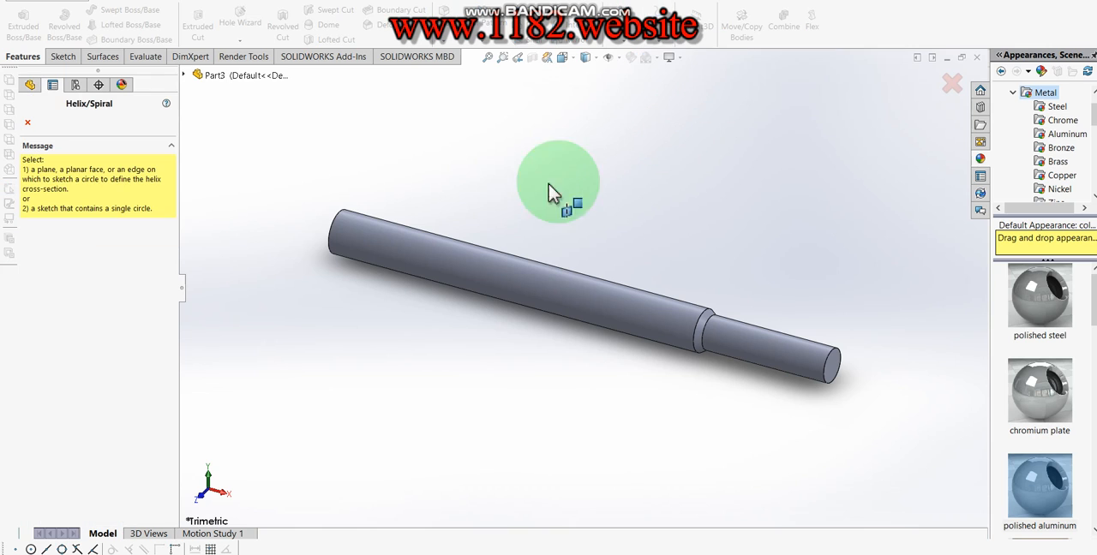
click(331, 233)
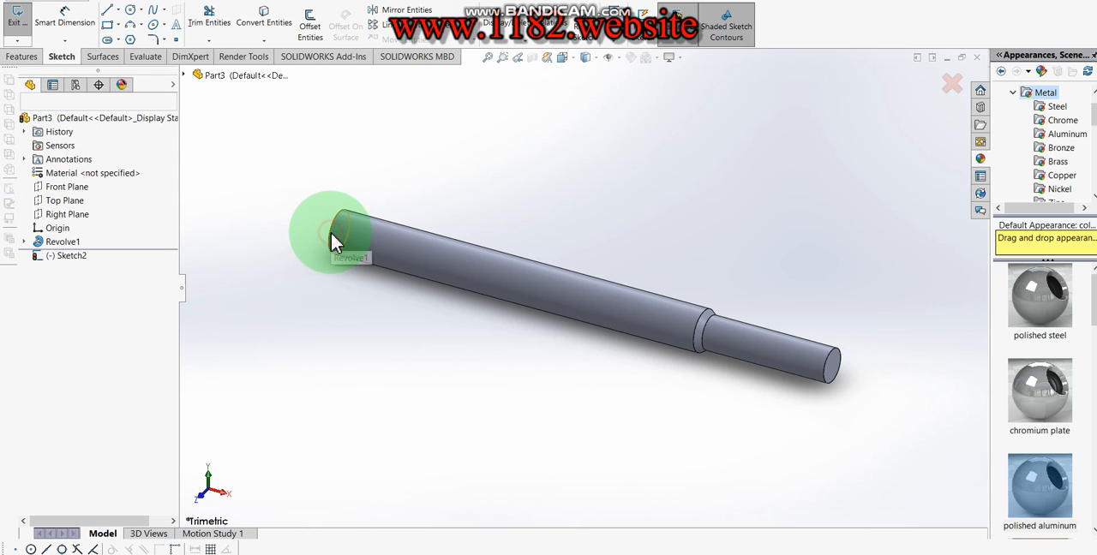
click(260, 24)
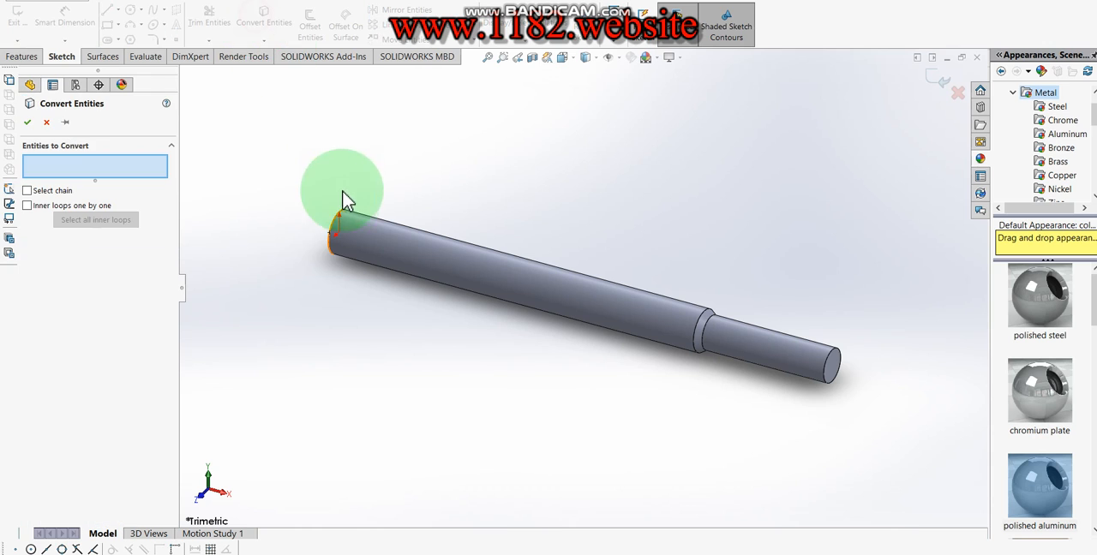
click(336, 233)
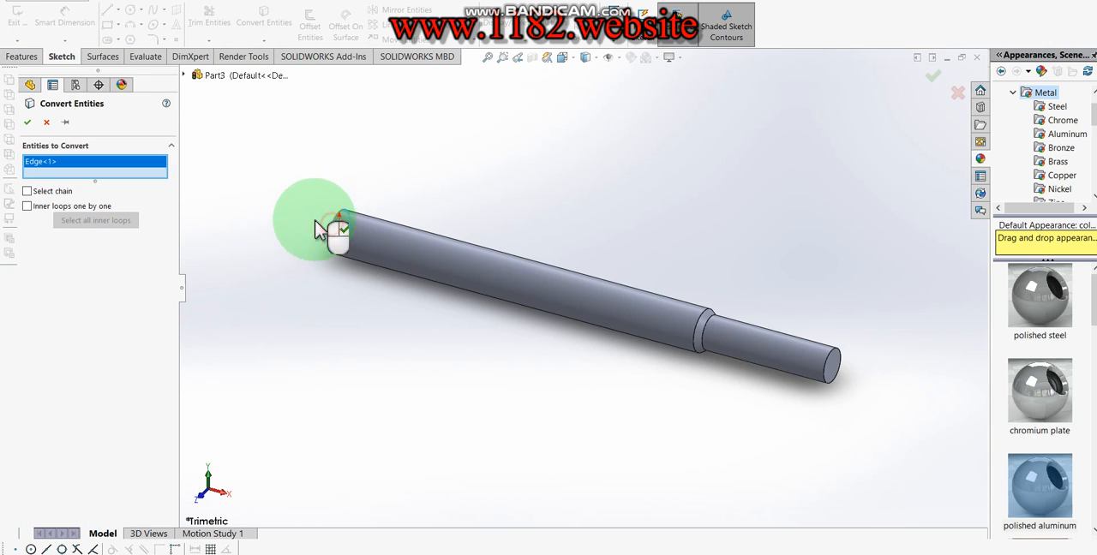
click(27, 122)
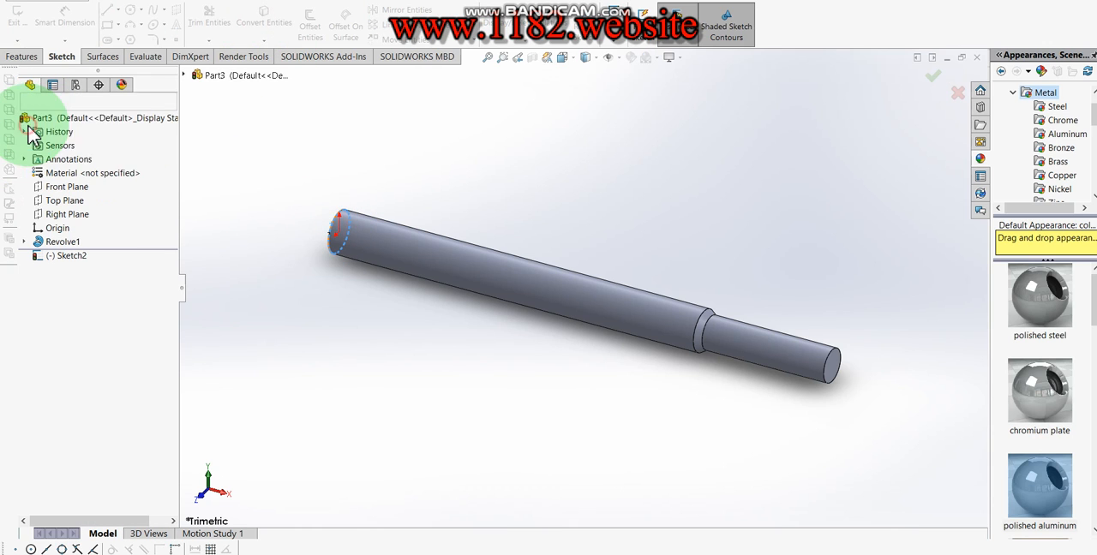
click(937, 75)
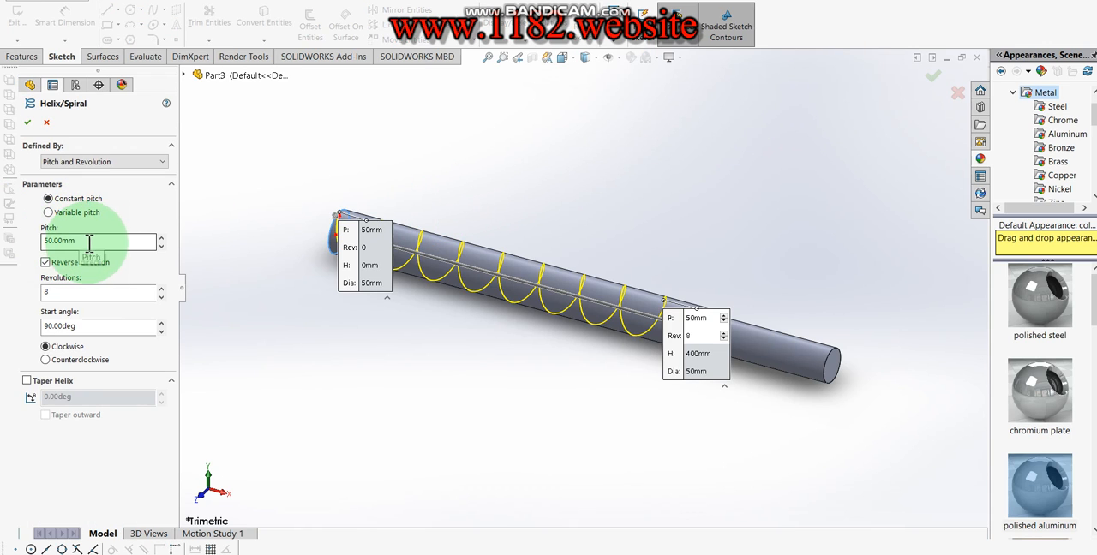
- Create the helix with a constant 50 mm pitch, 8 revolutions, reversed direction, 90-degree start angle and clockwise rotation
drag(89, 242, 51, 240)
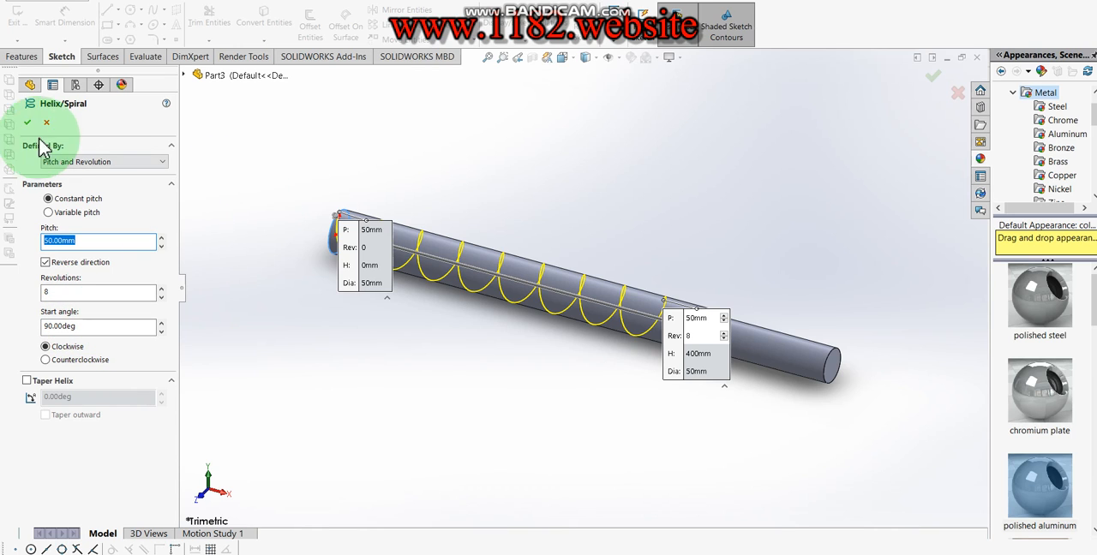
click(140, 200)
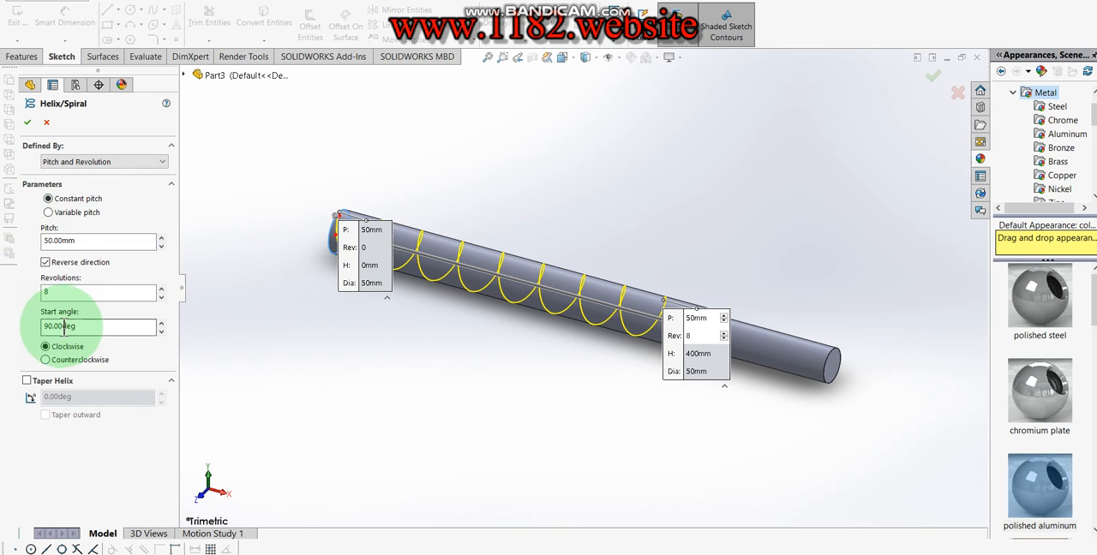
click(26, 124)
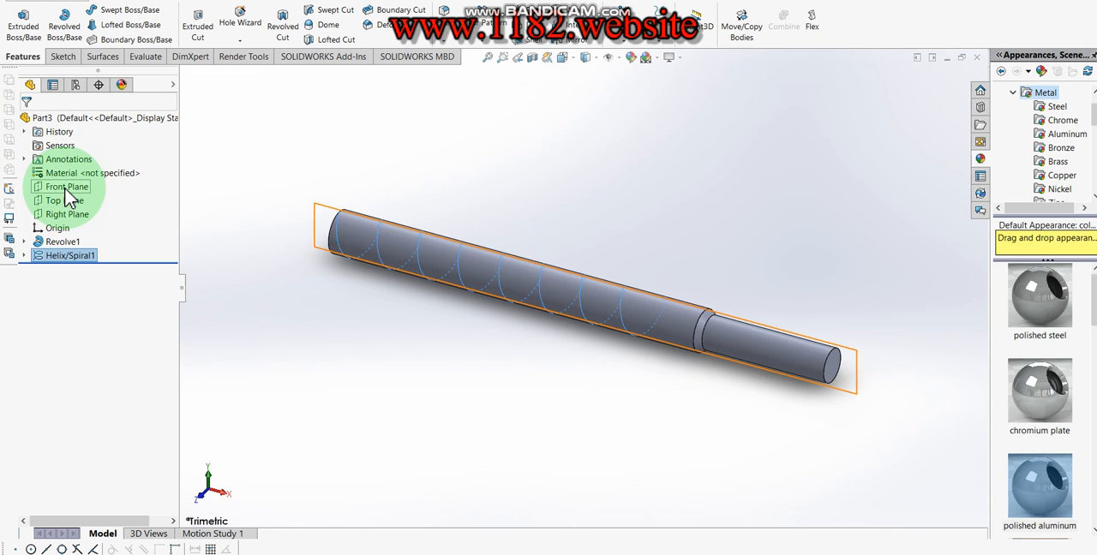
- On the Front Plane, sketch a corner rectangle about 5 mm wide and 13 mm high, standing on the shaft's upper corner at the helix start
click(69, 189)
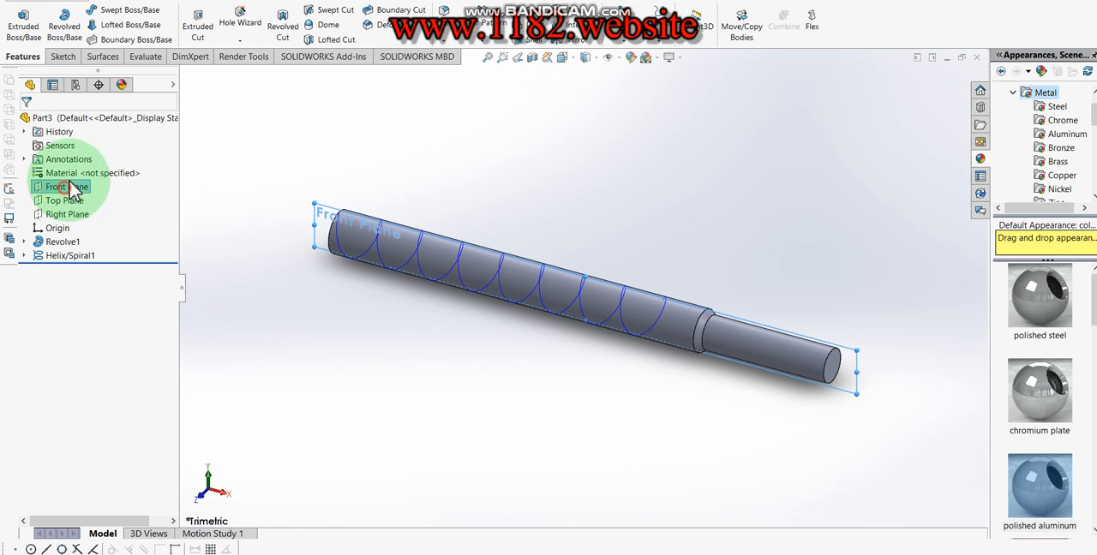
click(56, 57)
click(17, 21)
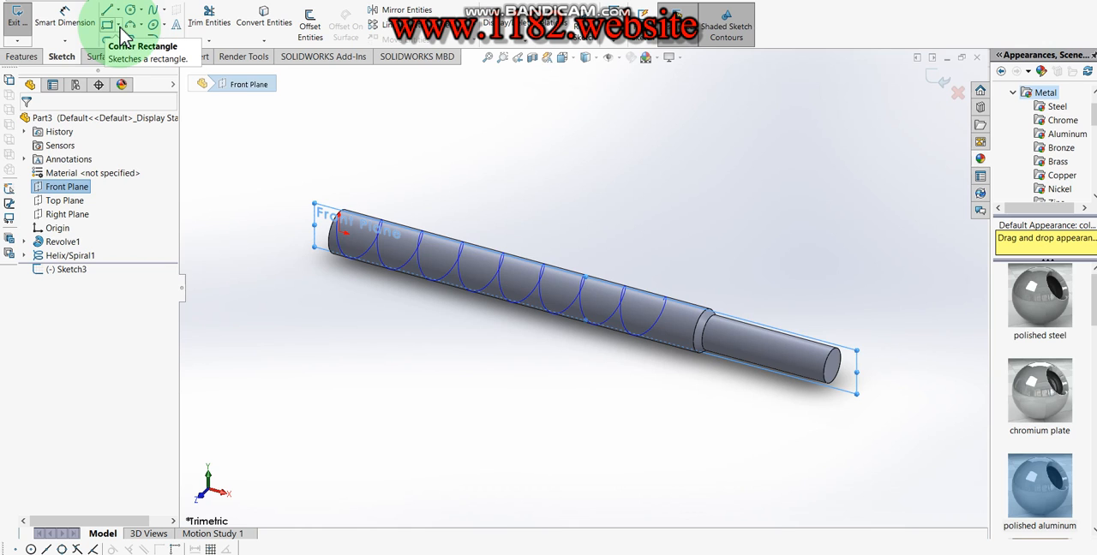
scroll(365, 253, down, 6)
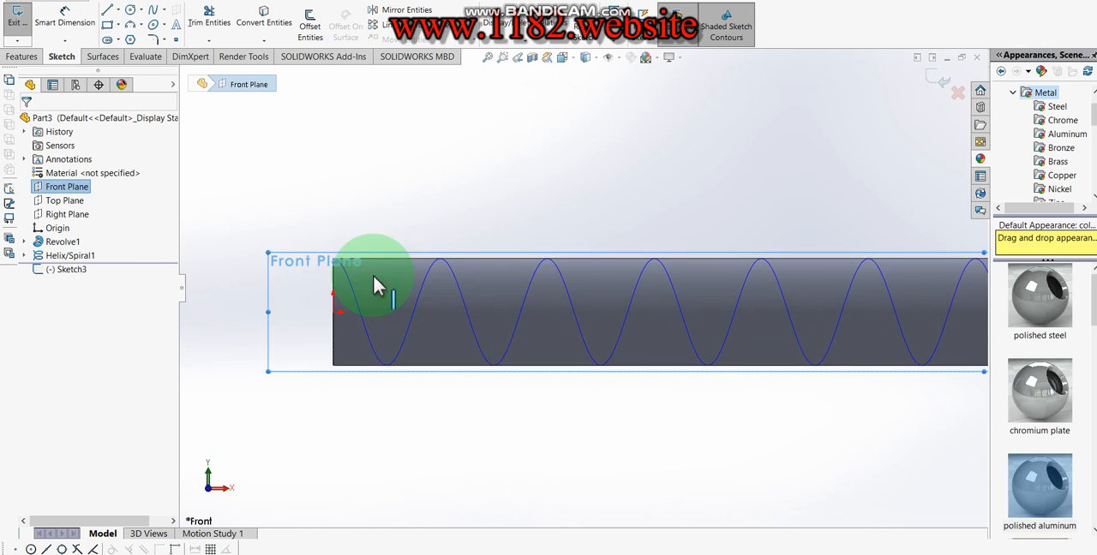
scroll(301, 135, down, 2)
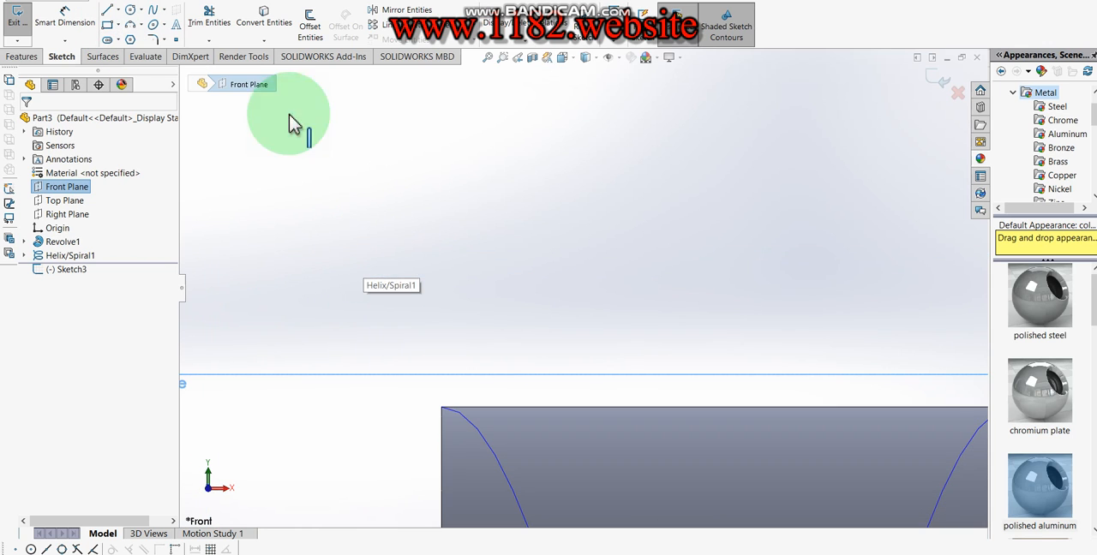
click(104, 27)
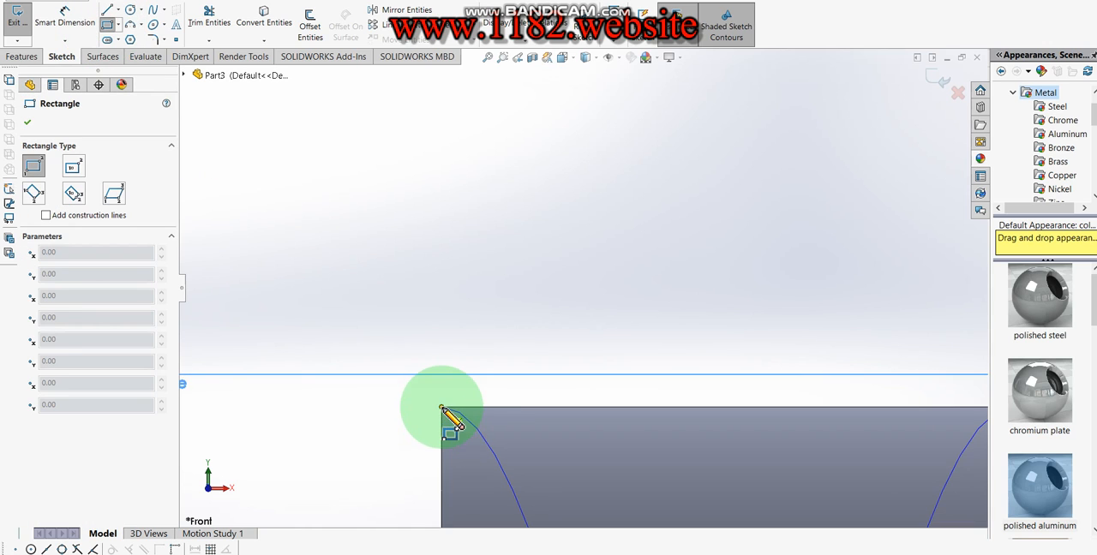
drag(441, 409, 497, 255)
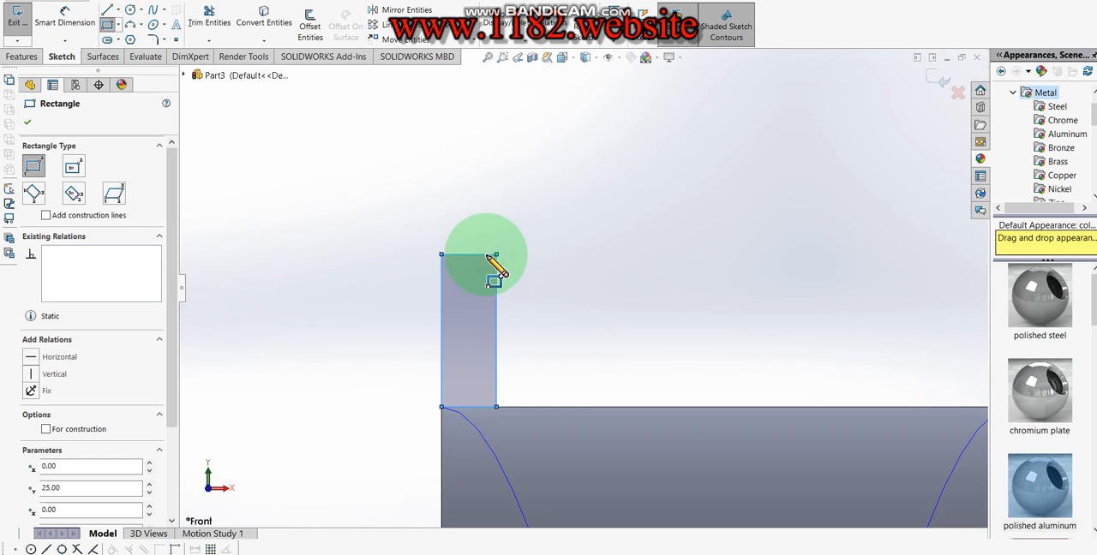
- Dimension the width of the rectangle's top edge to 8 mm
click(64, 19)
click(462, 254)
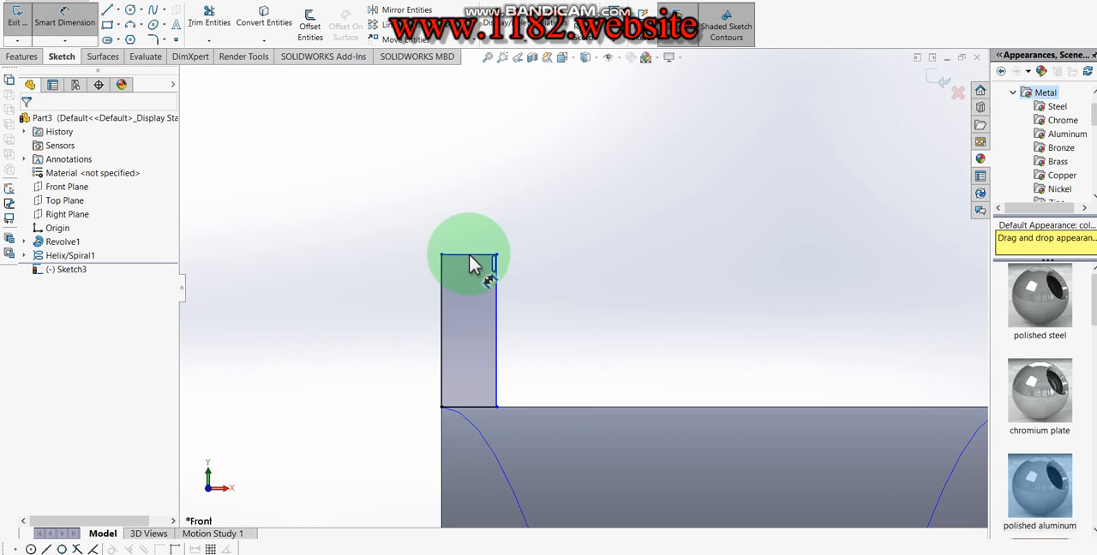
click(475, 213)
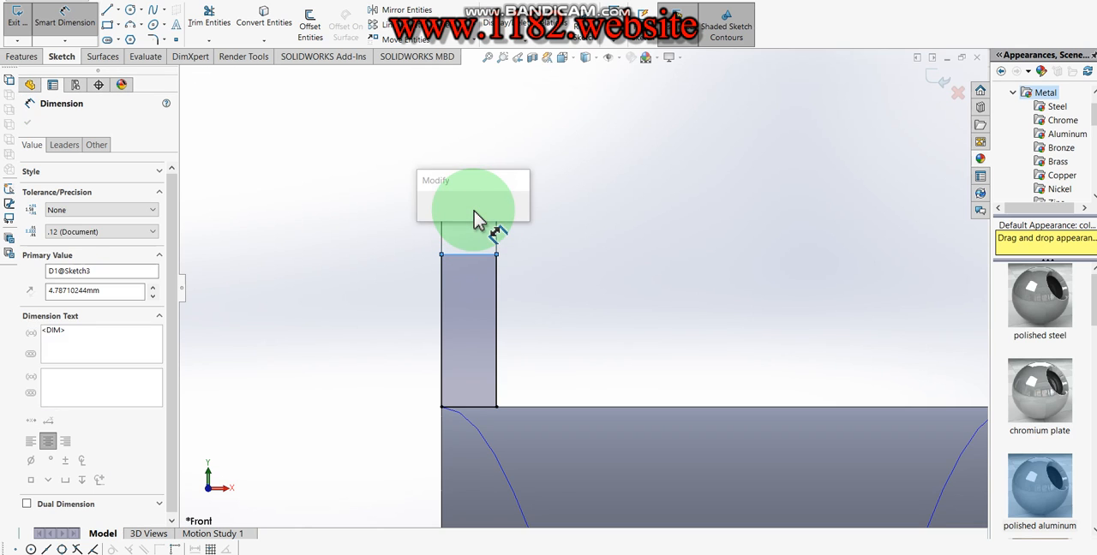
text(8)
key(Return)
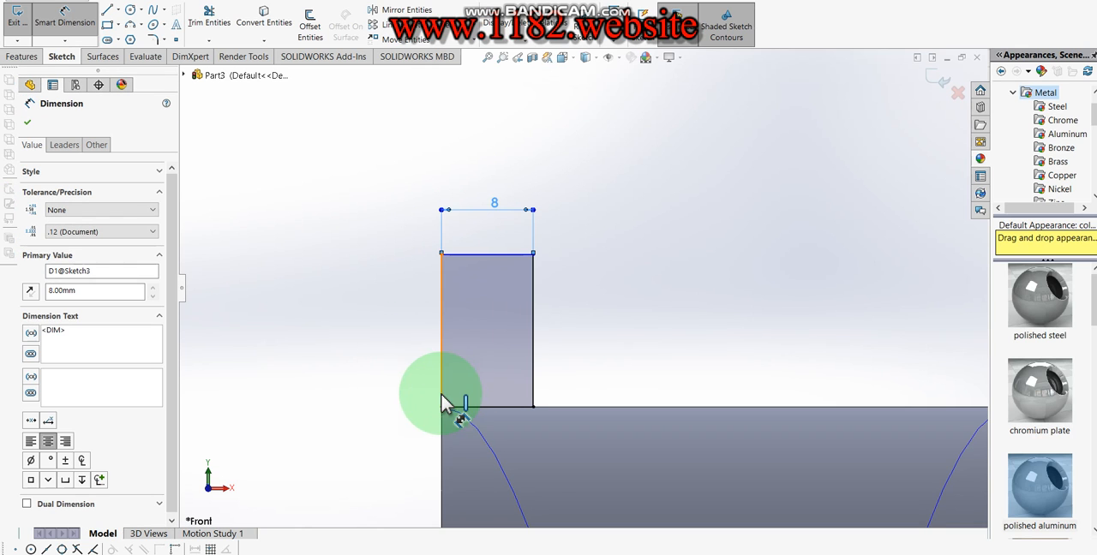
- Dimension the rectangle's top edge to 45 mm above the origin and exit the sketch
click(482, 249)
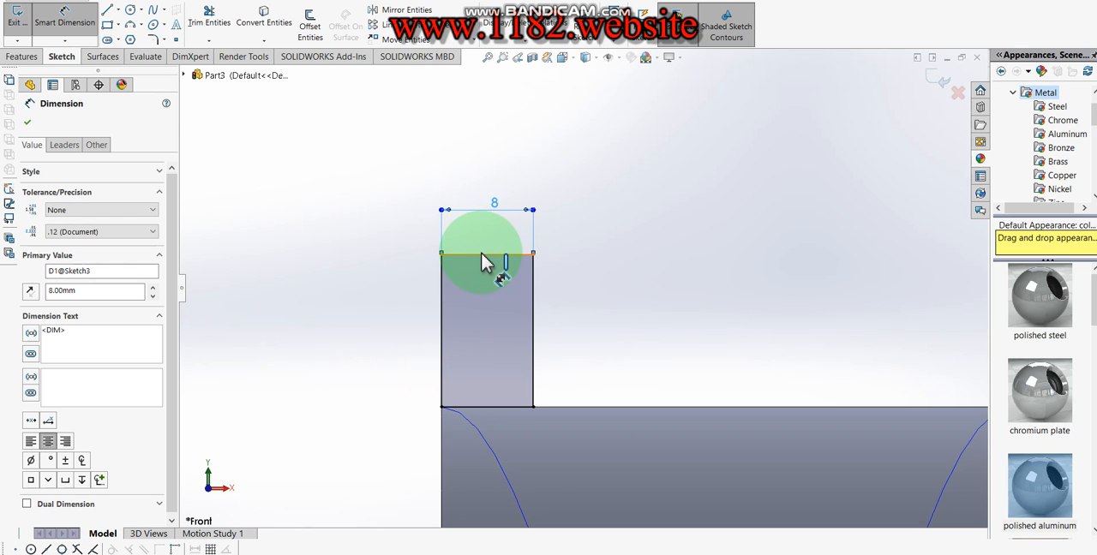
click(481, 254)
scroll(482, 375, up, 6)
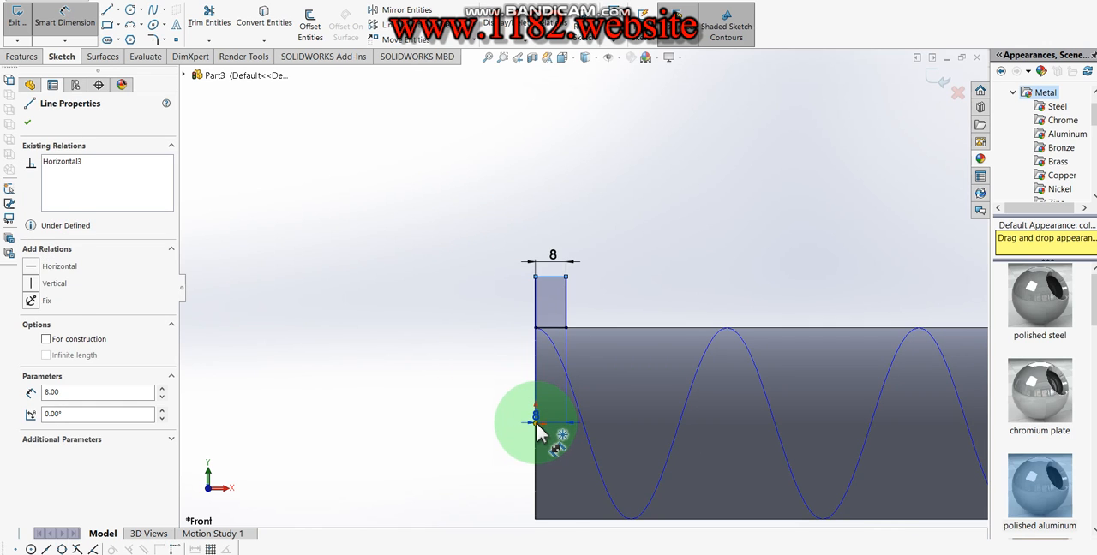
click(536, 425)
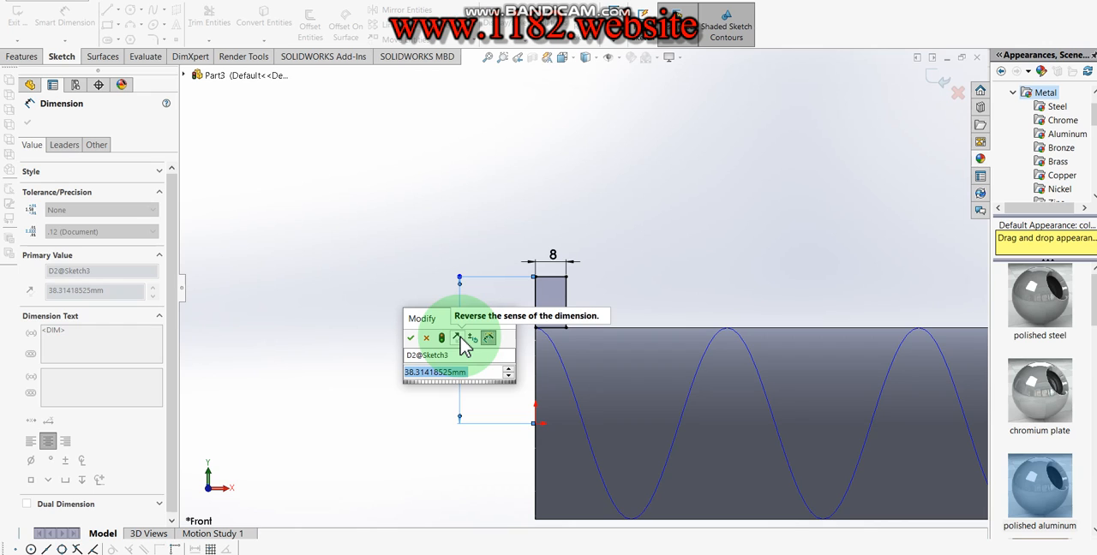
text(45)
key(Return)
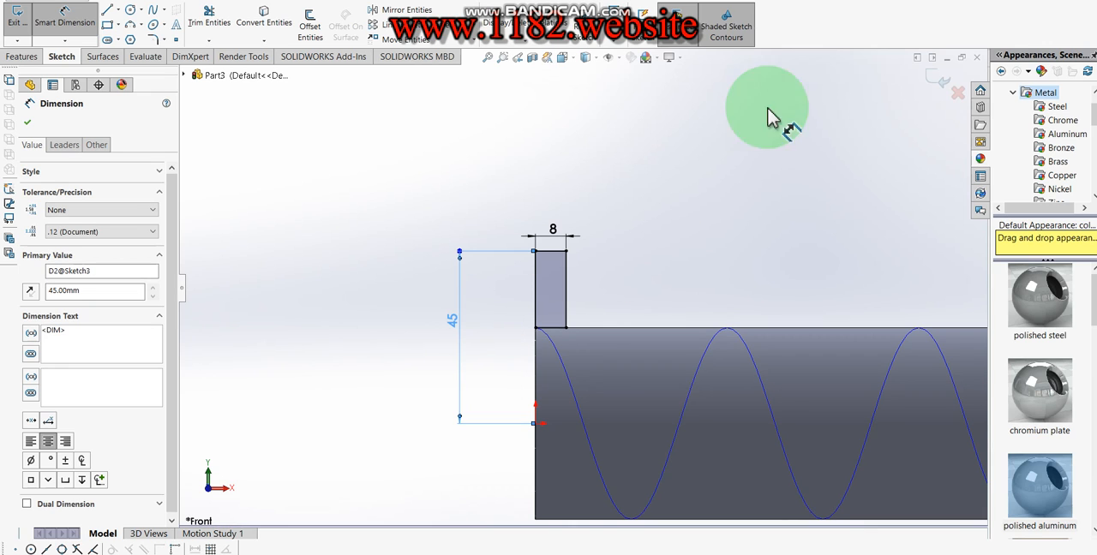
click(936, 82)
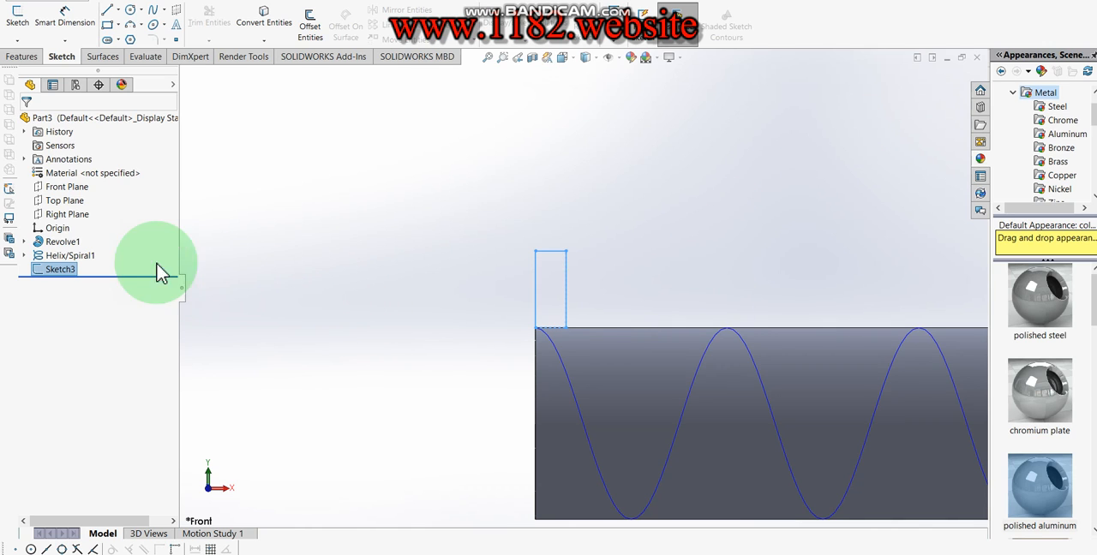
- Sweep the rectangle profile along the helix as a solid flight merged with the shaft
click(48, 259)
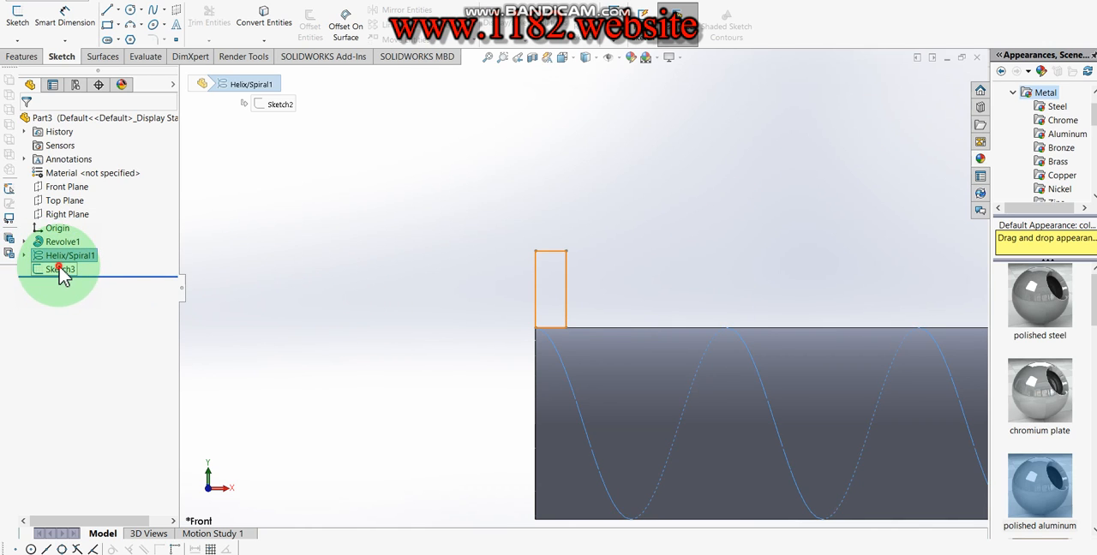
ctrl+click(62, 270)
click(26, 57)
click(137, 12)
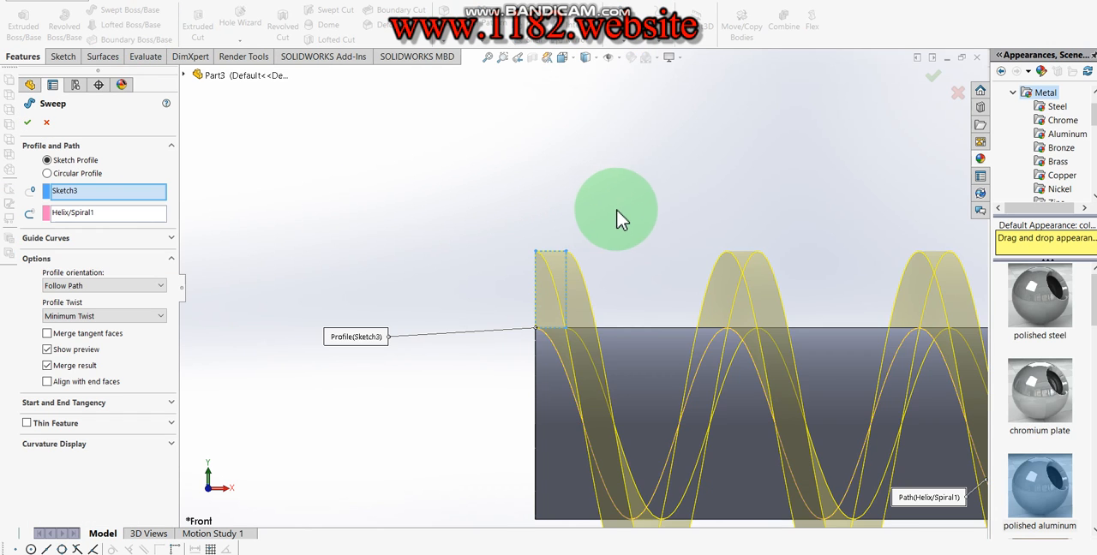
scroll(651, 227, up, 5)
scroll(698, 247, up, 2)
middle_drag(711, 252, 674, 331)
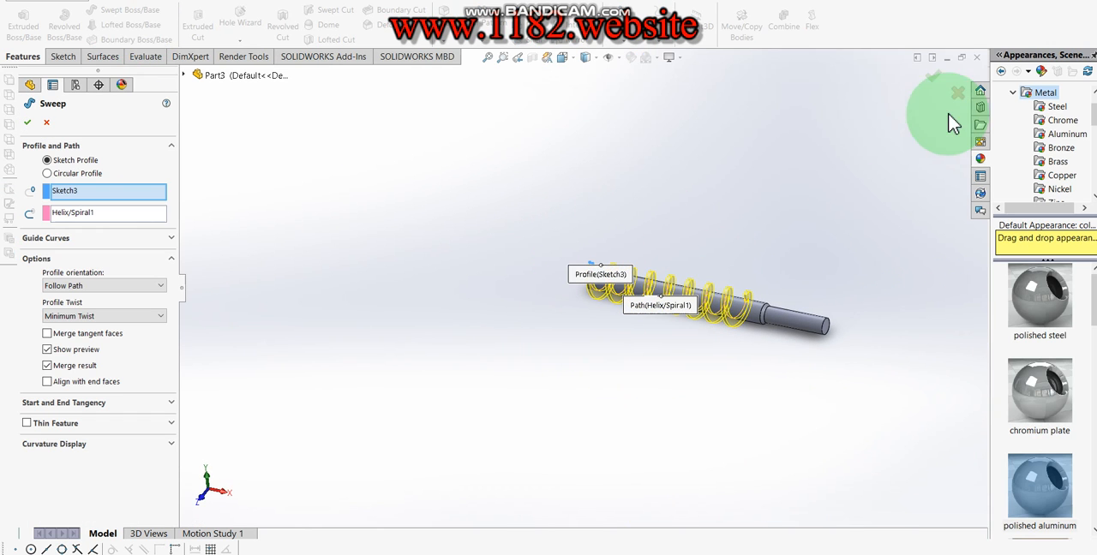
click(935, 75)
scroll(728, 257, down, 3)
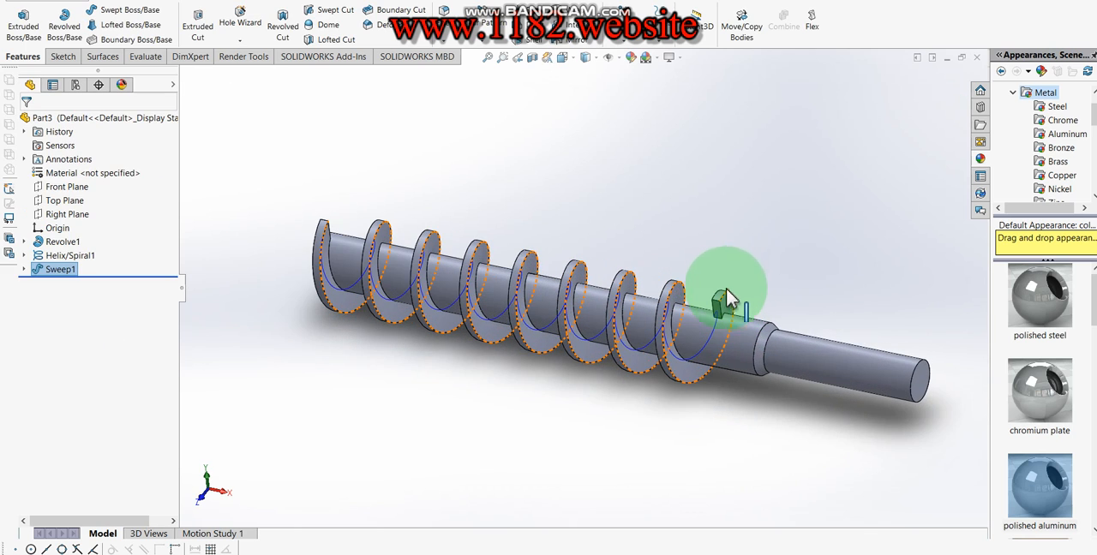
- Fillet the outer corner edges at both ends of the helical flight with a 15 mm radius
click(444, 12)
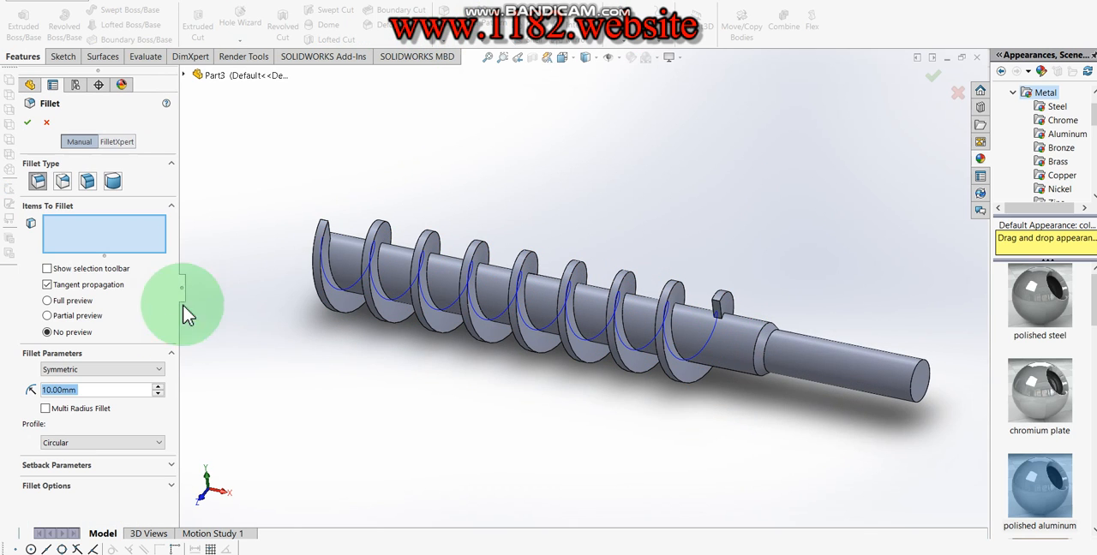
click(328, 224)
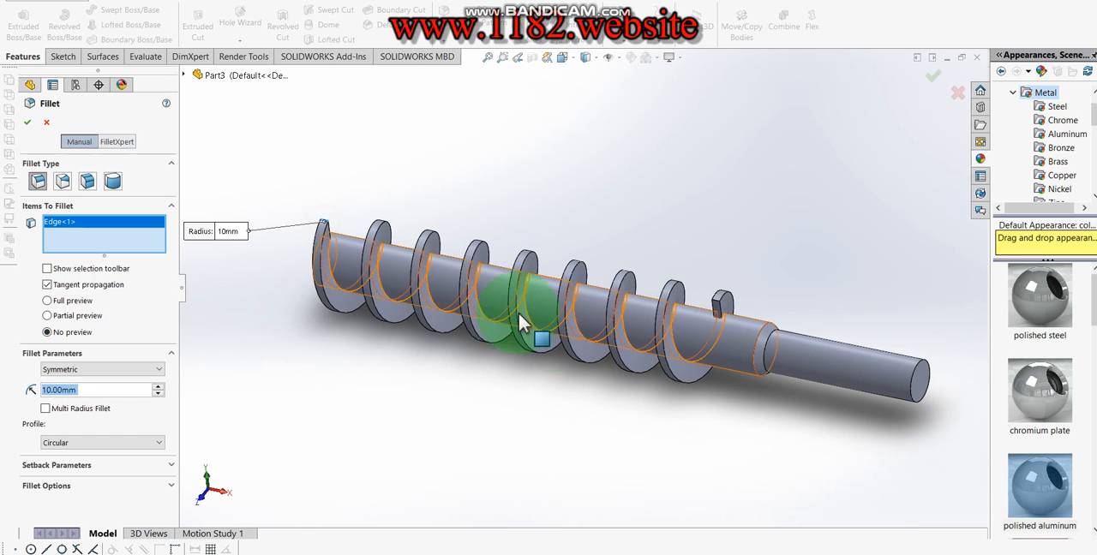
click(718, 305)
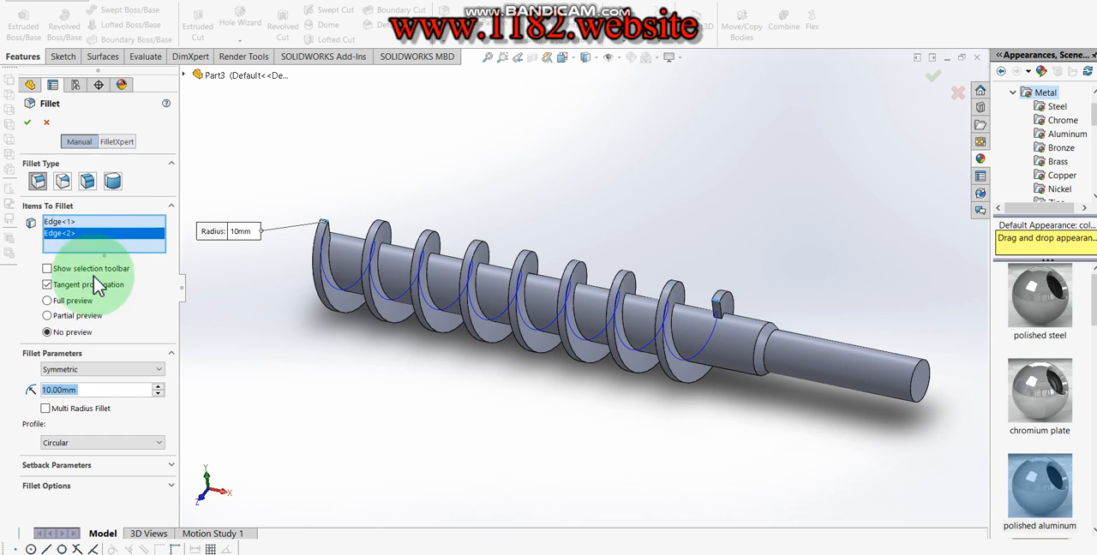
click(93, 390)
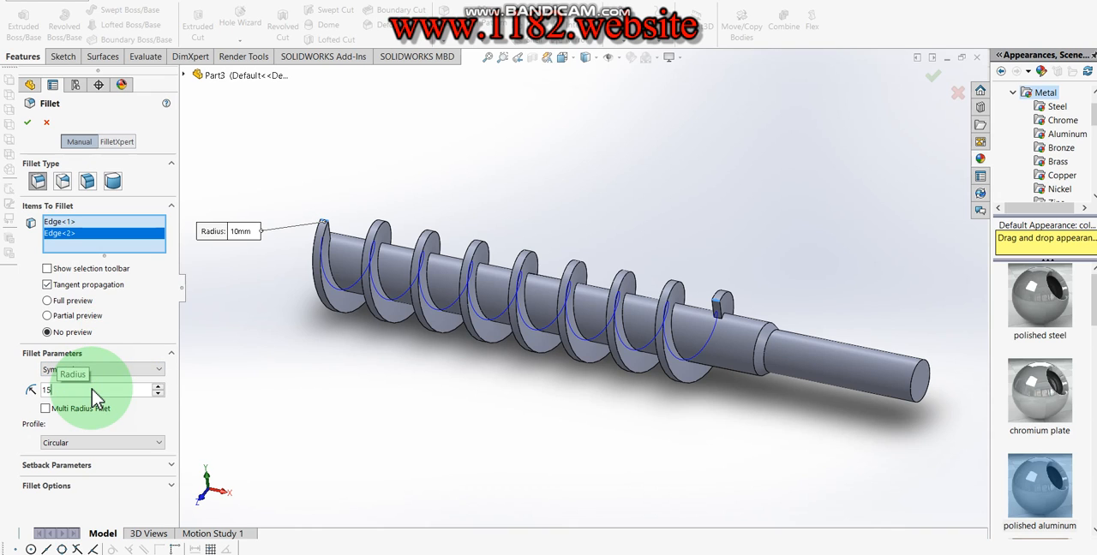
click(29, 125)
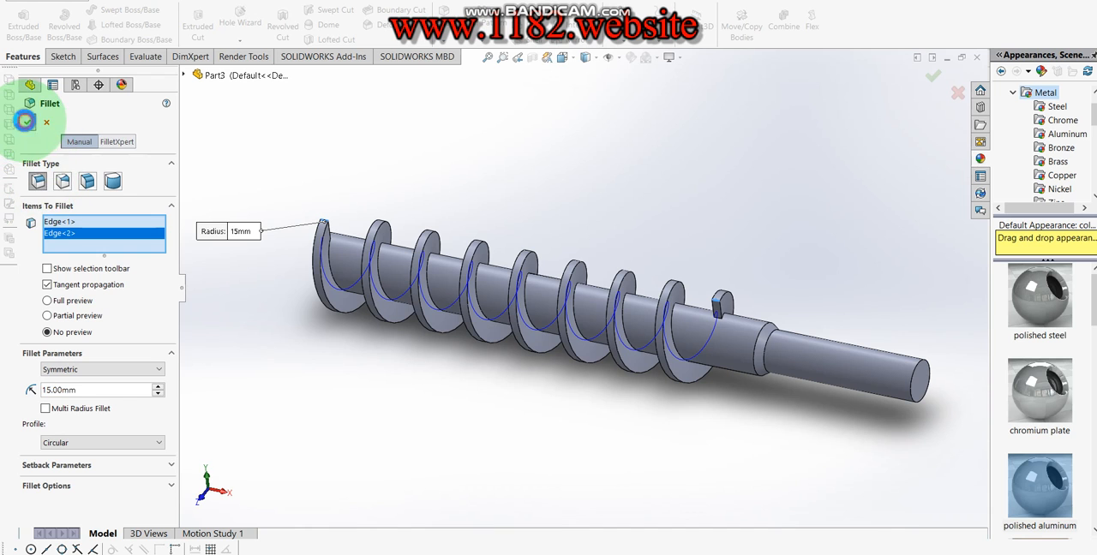
- Fillet the circular edges at both end faces of the shaft with a 2 mm radius
middle_drag(642, 269, 646, 207)
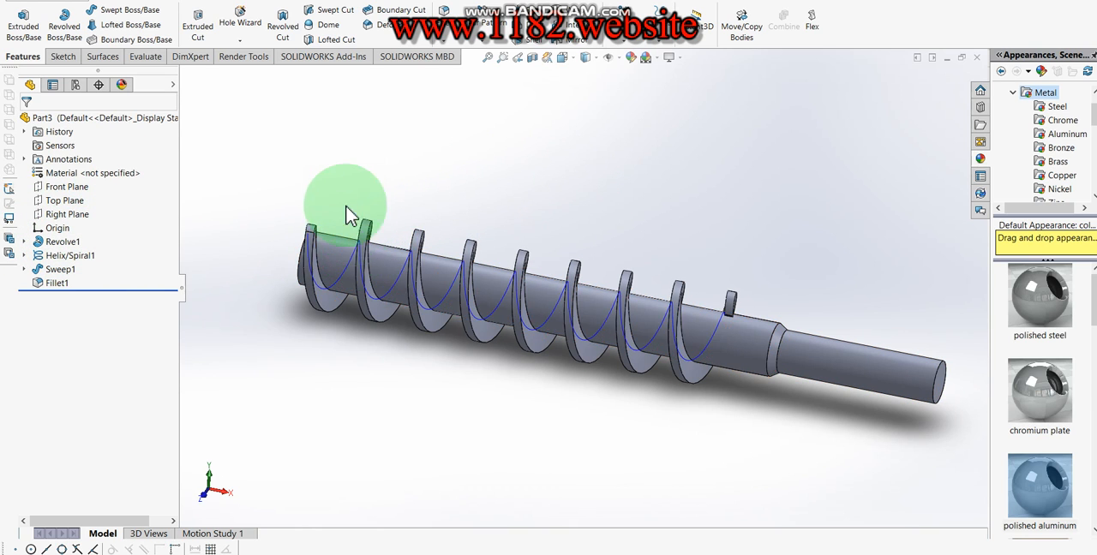
click(444, 10)
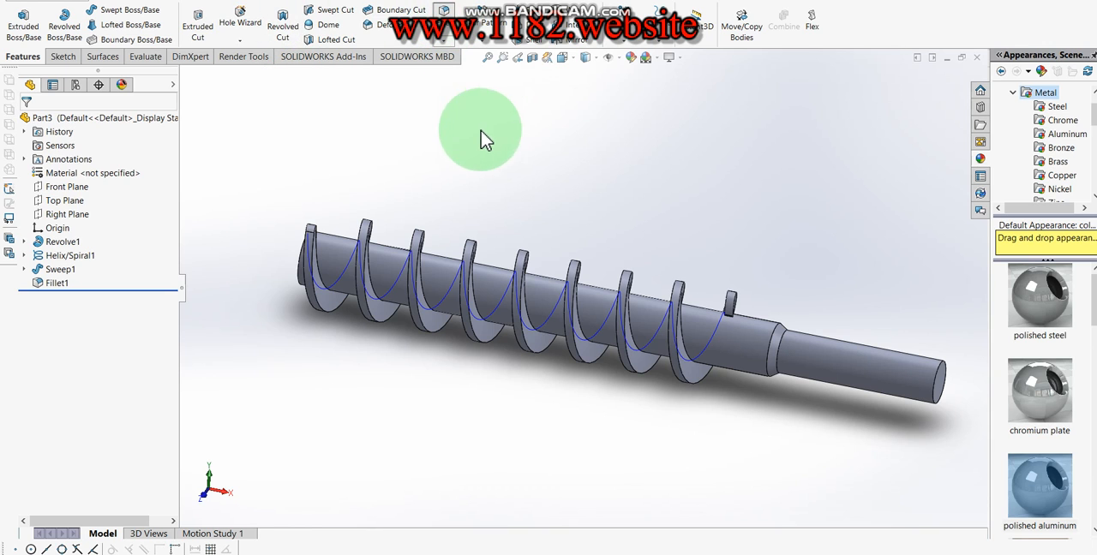
text(2.00mm)
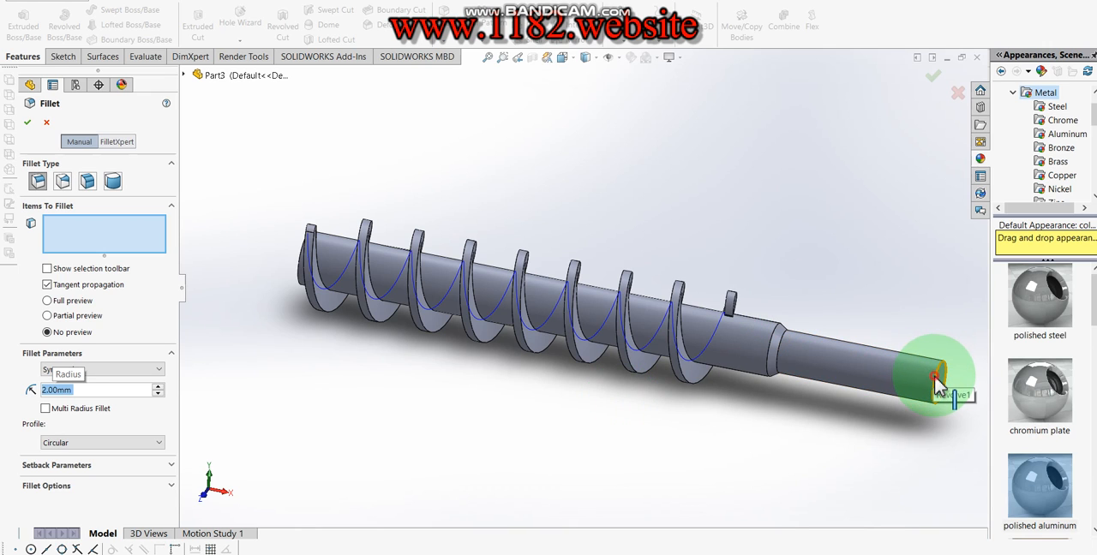
click(934, 374)
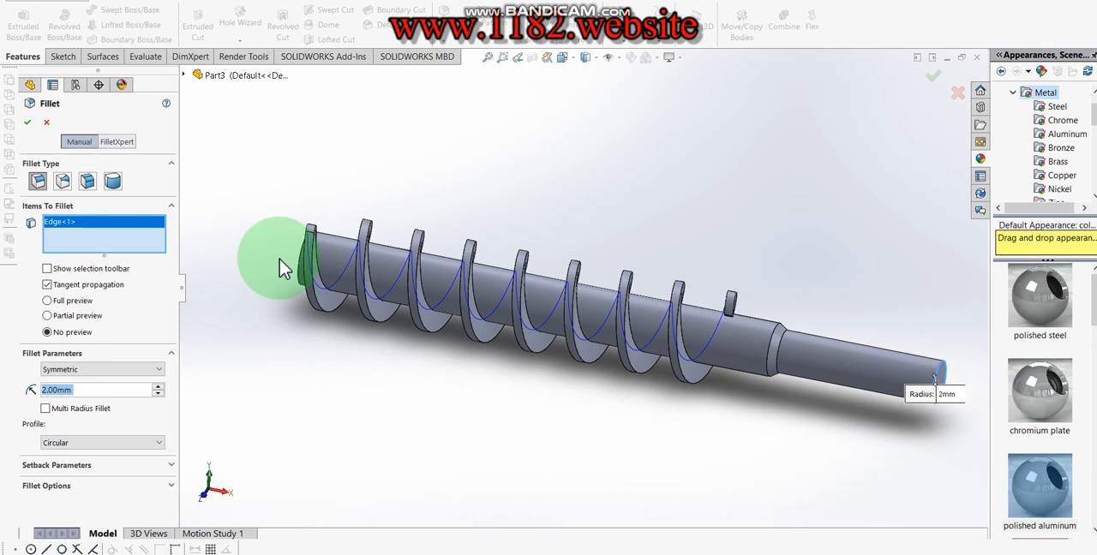
click(297, 273)
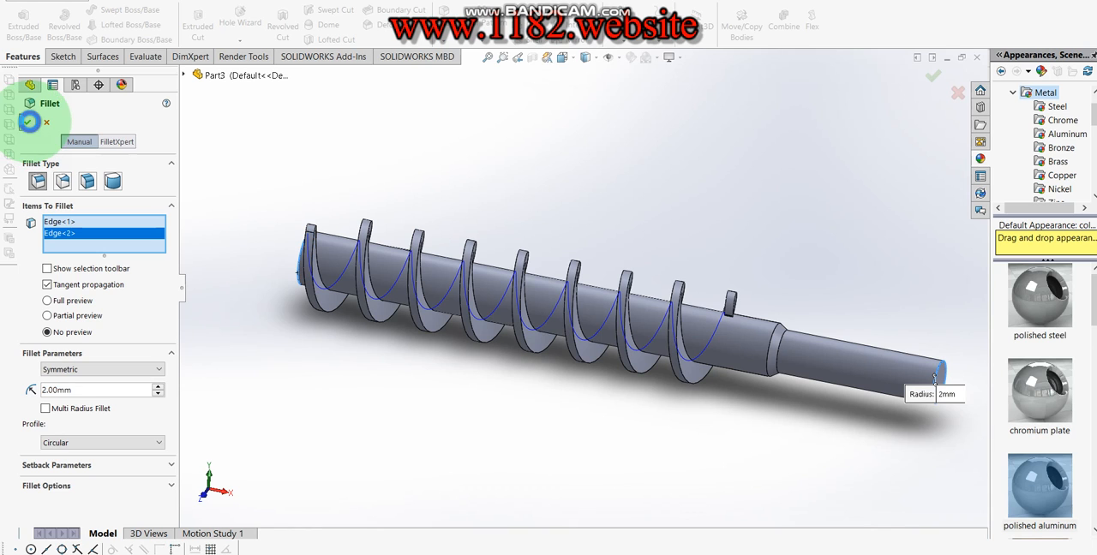
click(28, 121)
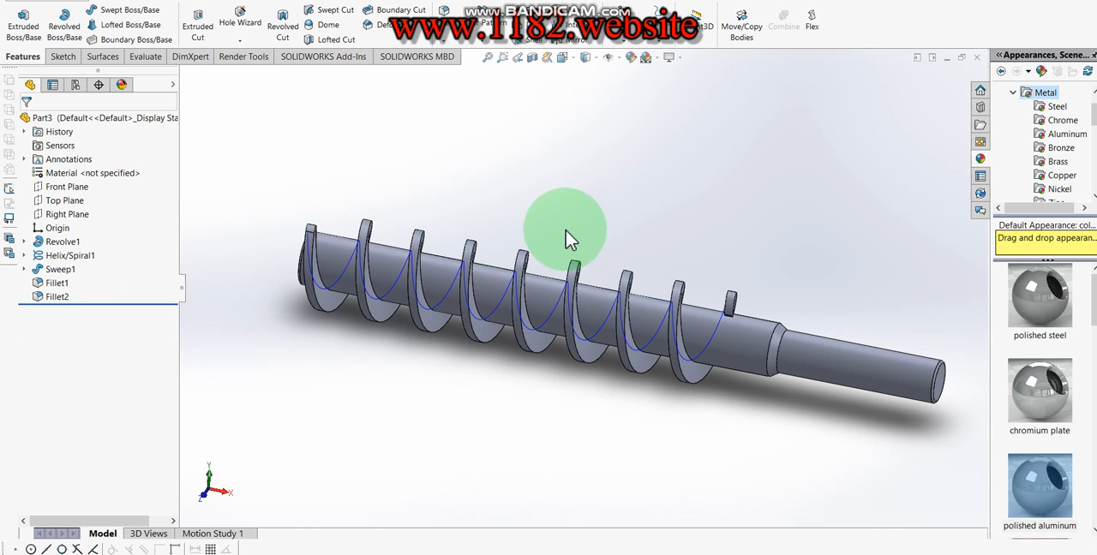
- Apply the polished aluminum appearance to the whole part after trying chromium plate
click(1039, 485)
click(1033, 371)
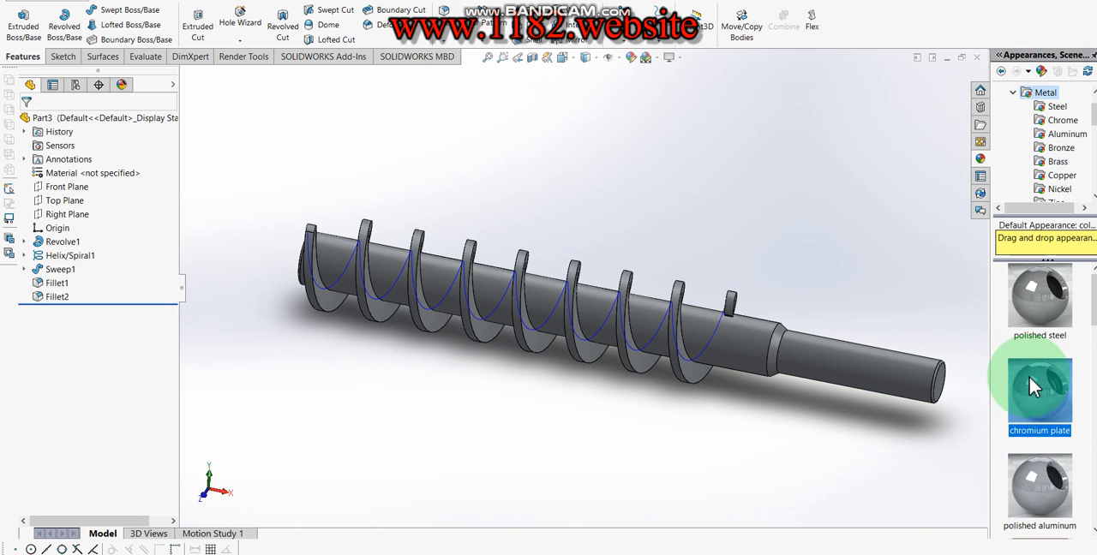
click(1053, 485)
- Hide the helix curve on the finished screw
middle_drag(873, 369, 845, 422)
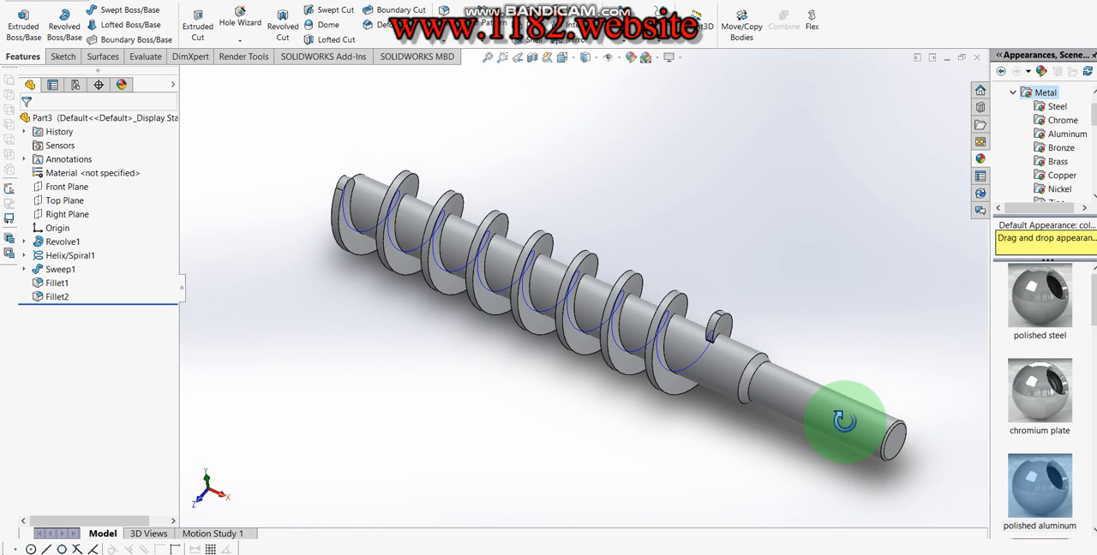
right_click(86, 257)
click(89, 239)
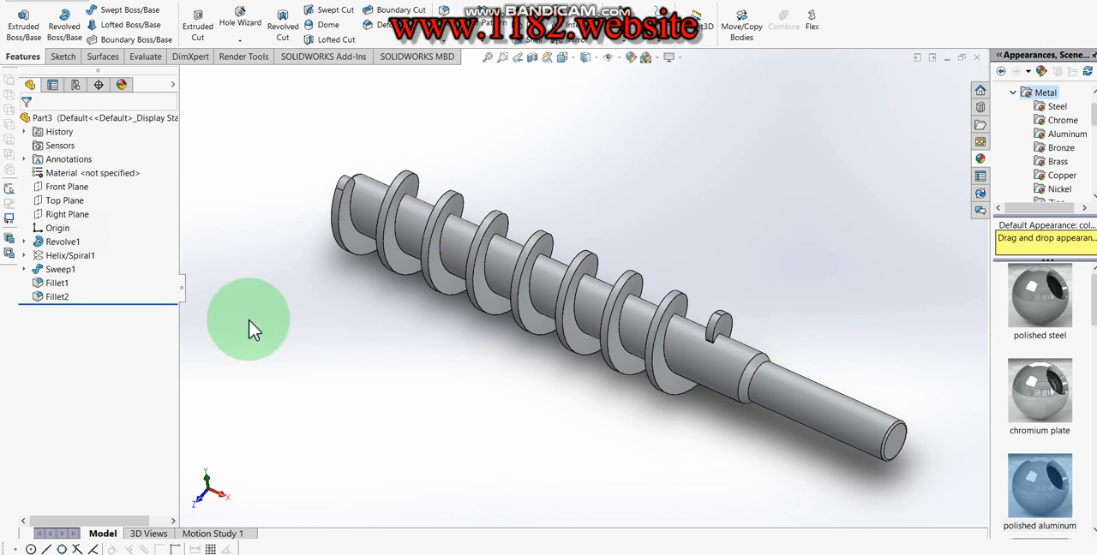
- Run a PhotoView 360 final render of the whole auger screw and enable image processing on the rendered image
click(266, 343)
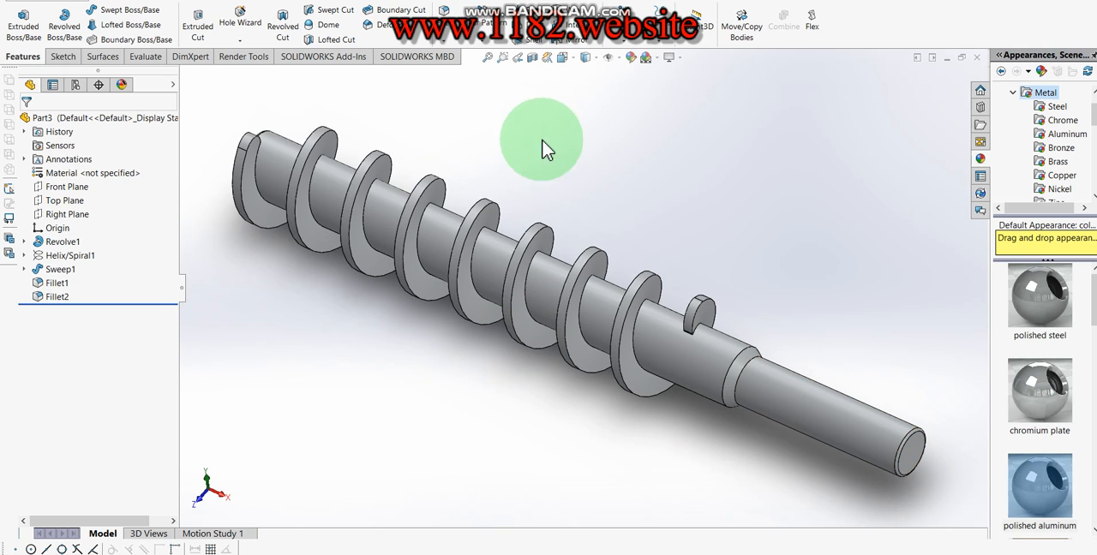
click(321, 57)
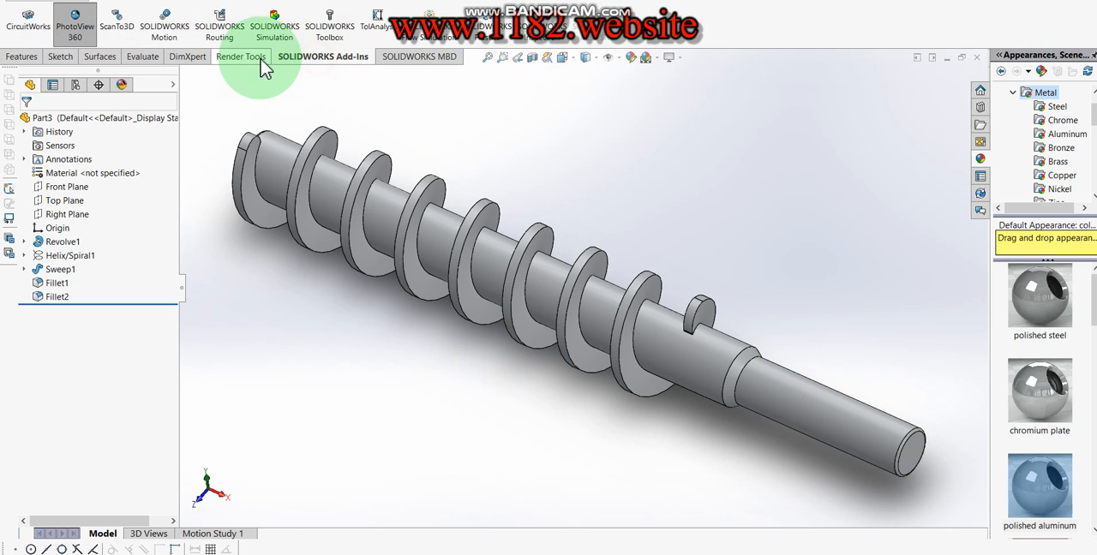
click(242, 56)
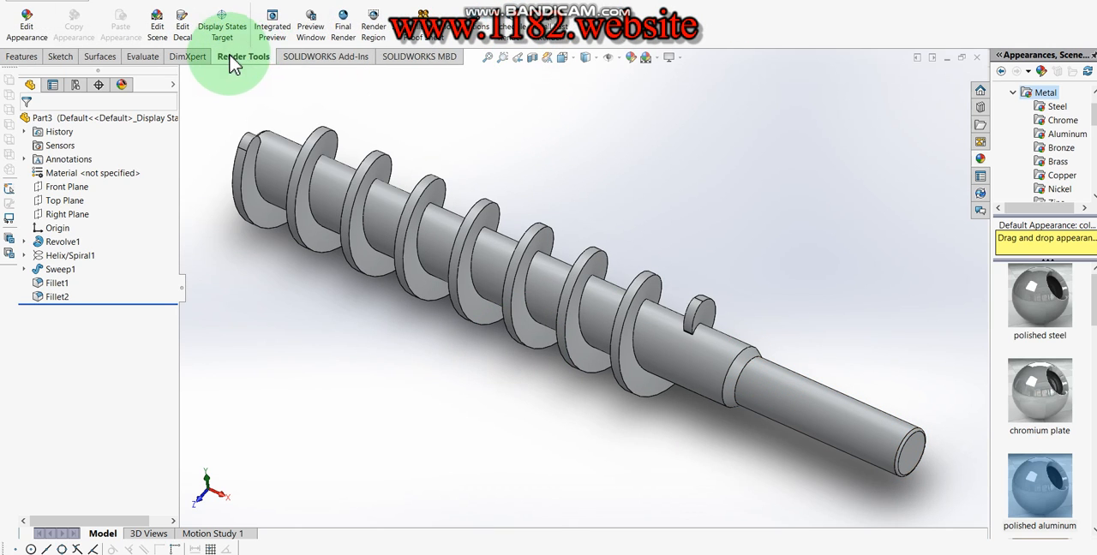
click(347, 35)
click(437, 178)
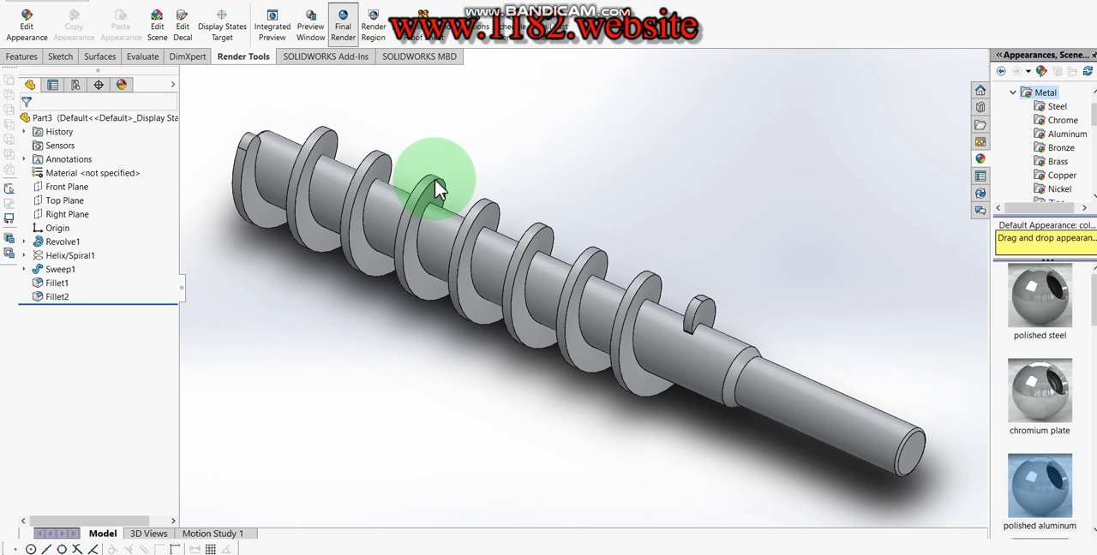
click(435, 179)
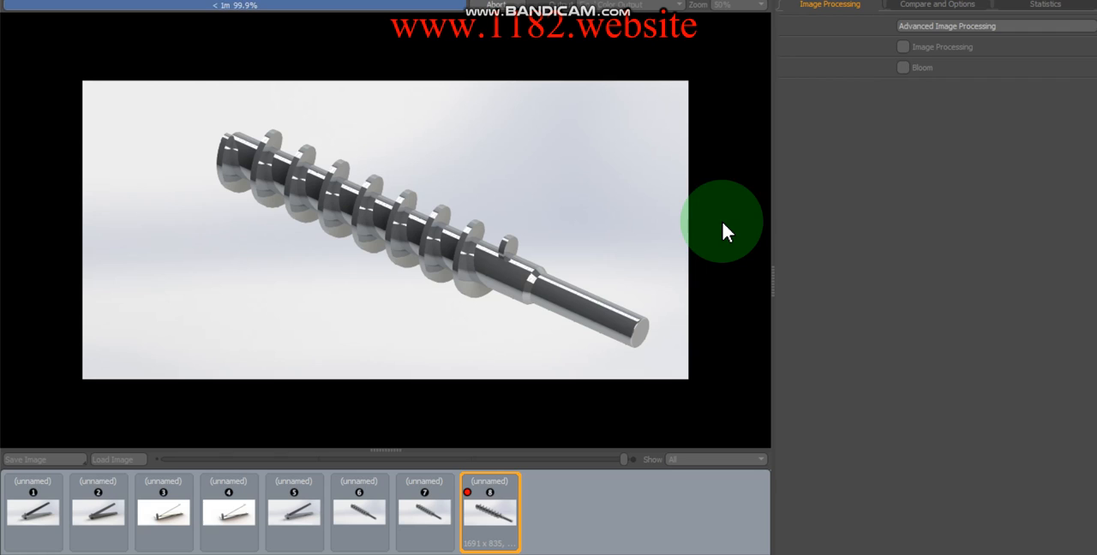
click(902, 47)
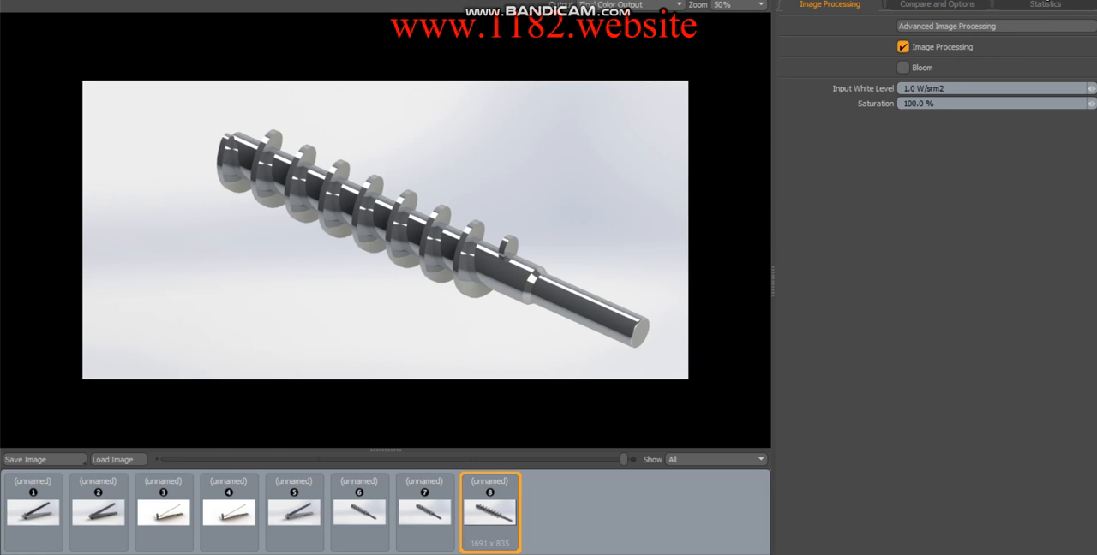